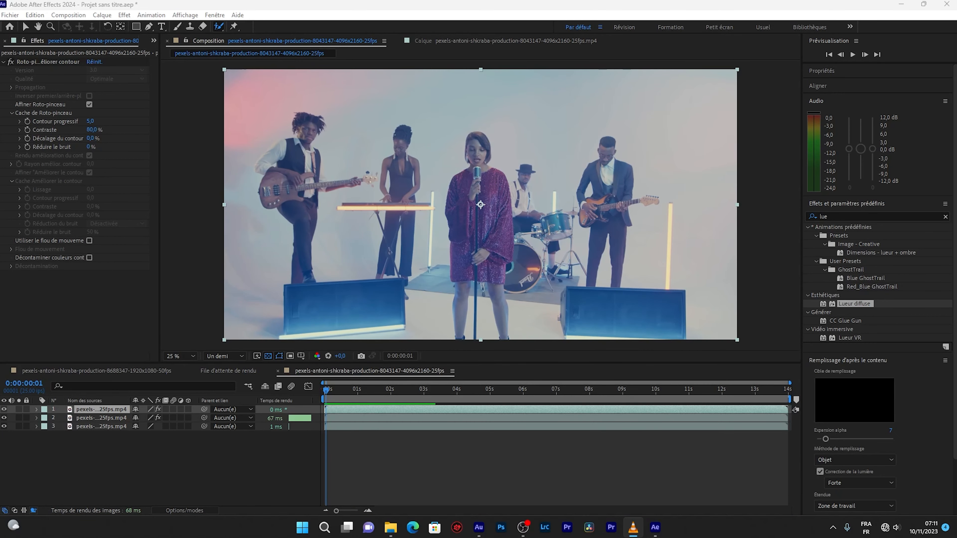
# Enable motion blur on the top two singer layers.
pyautogui.click(174, 417)
pyautogui.click(173, 409)
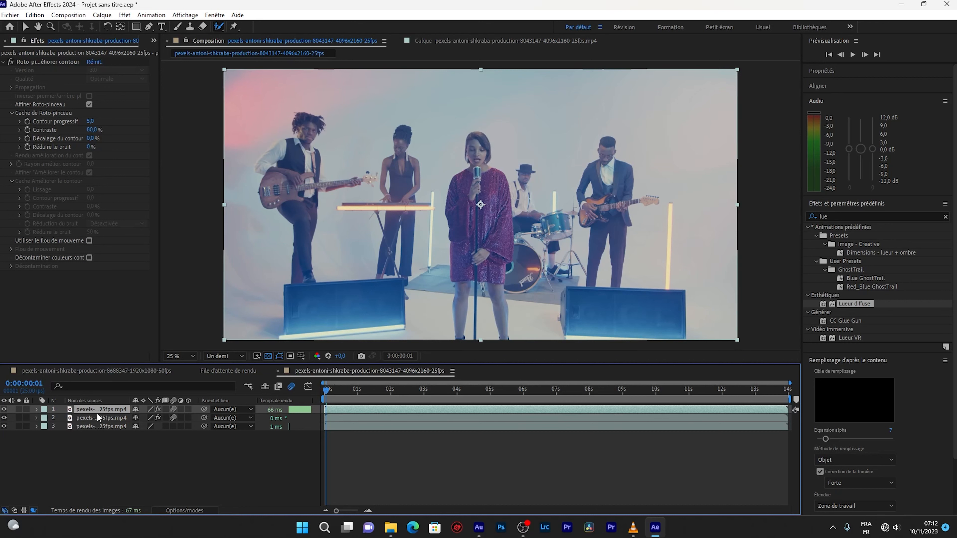
# Move layer 1 beyond the frame's left edge to X position -412 and set a Position keyframe at 0:00:00:01.
pyautogui.press('p')
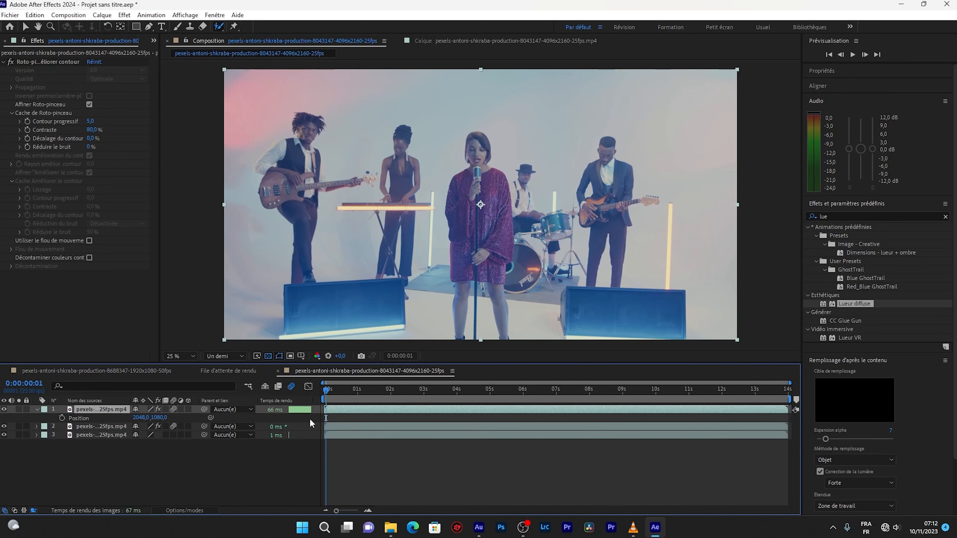
pyautogui.moveTo(139, 418); pyautogui.dragTo(60, 417)
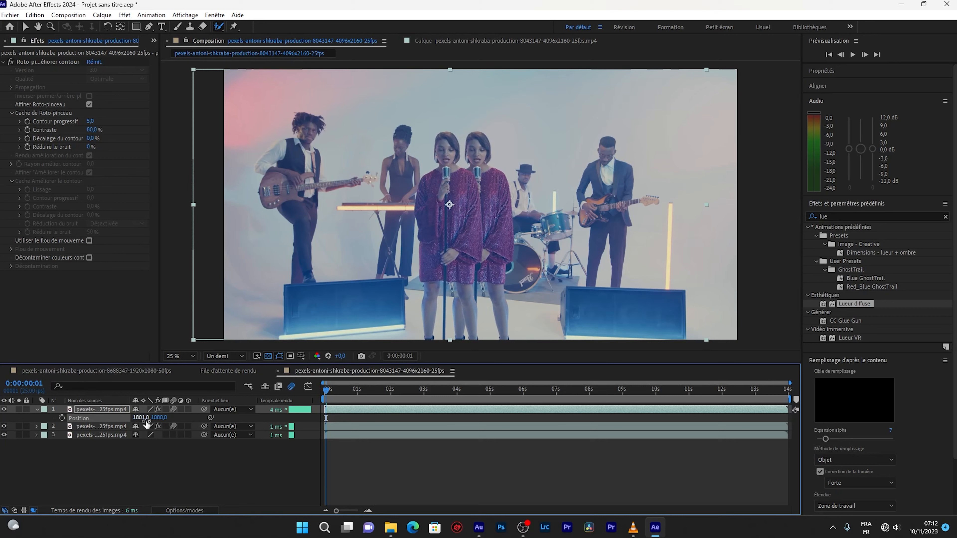
pyautogui.moveTo(141, 418); pyautogui.dragTo(2, 424)
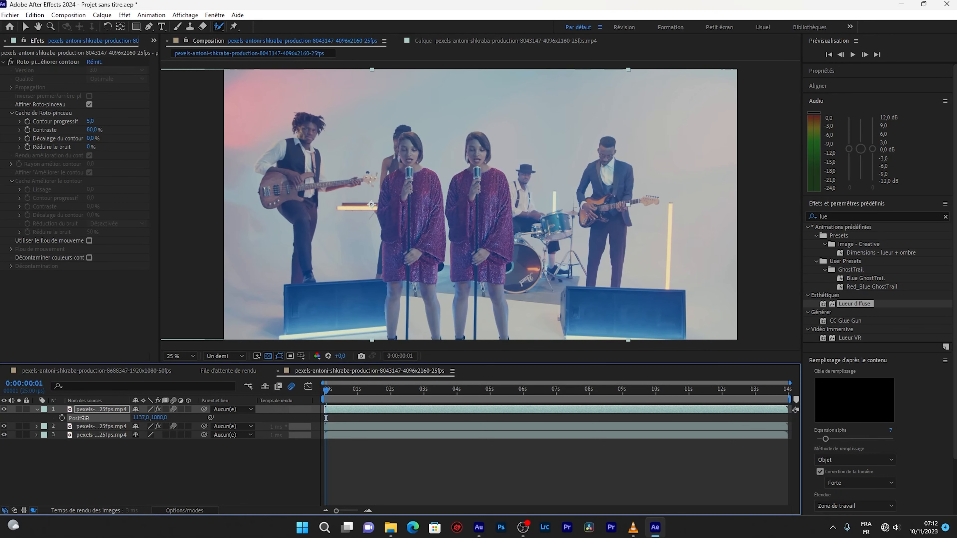
pyautogui.moveTo(138, 418); pyautogui.dragTo(66, 419)
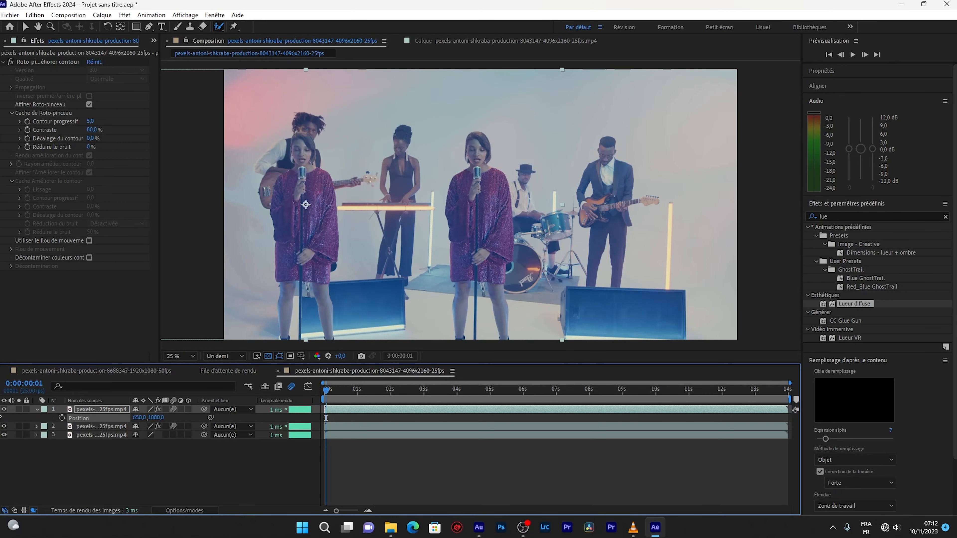
pyautogui.moveTo(136, 419); pyautogui.dragTo(22, 418)
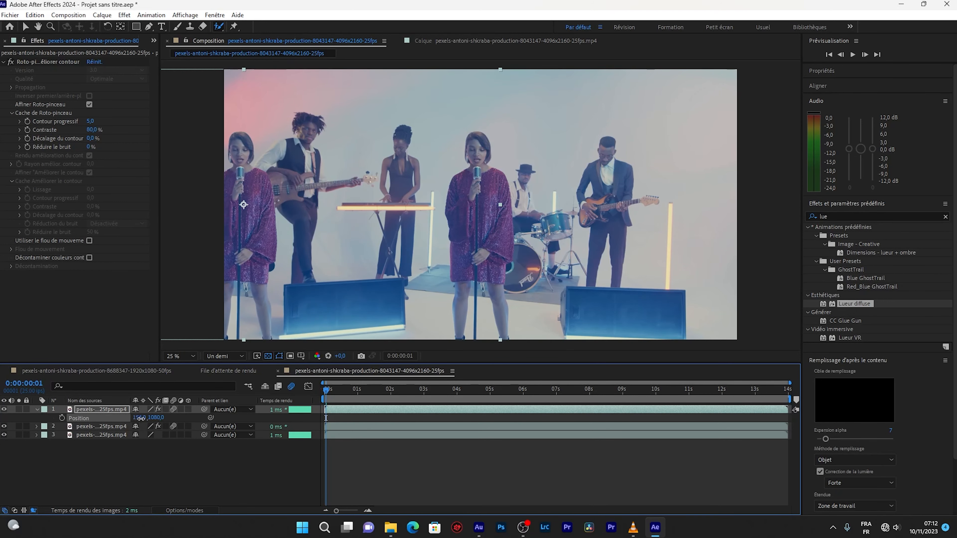
pyautogui.moveTo(138, 418); pyautogui.dragTo(8, 418)
pyautogui.click(62, 418)
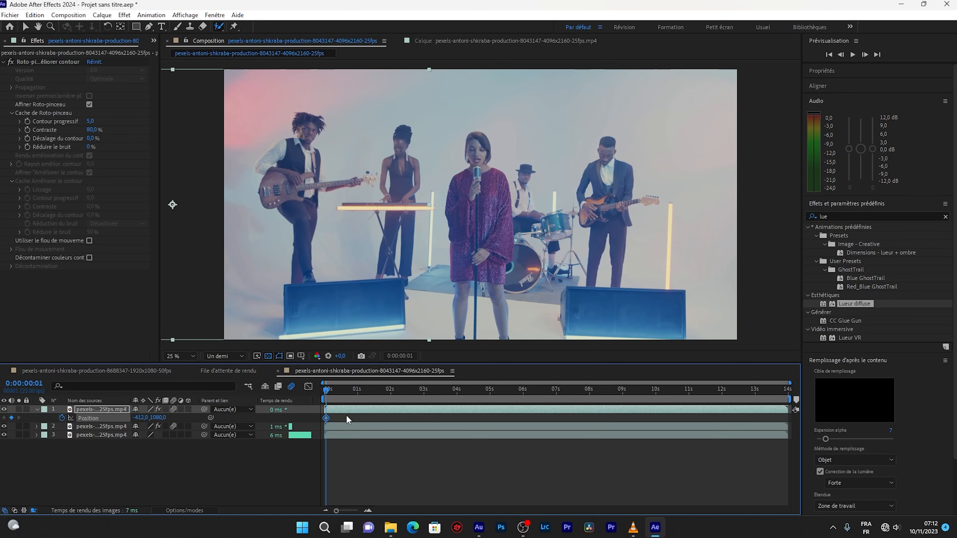
# At 0:00:01:21, bring layer 1 back over the singer by setting its position to 2043, 1080.
pyautogui.moveTo(333, 392); pyautogui.dragTo(387, 405)
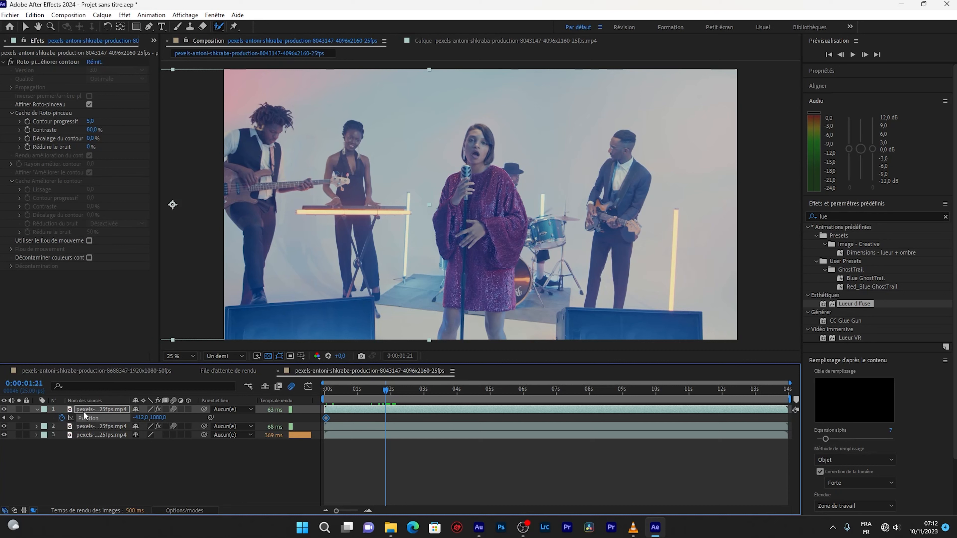
pyautogui.click(95, 409)
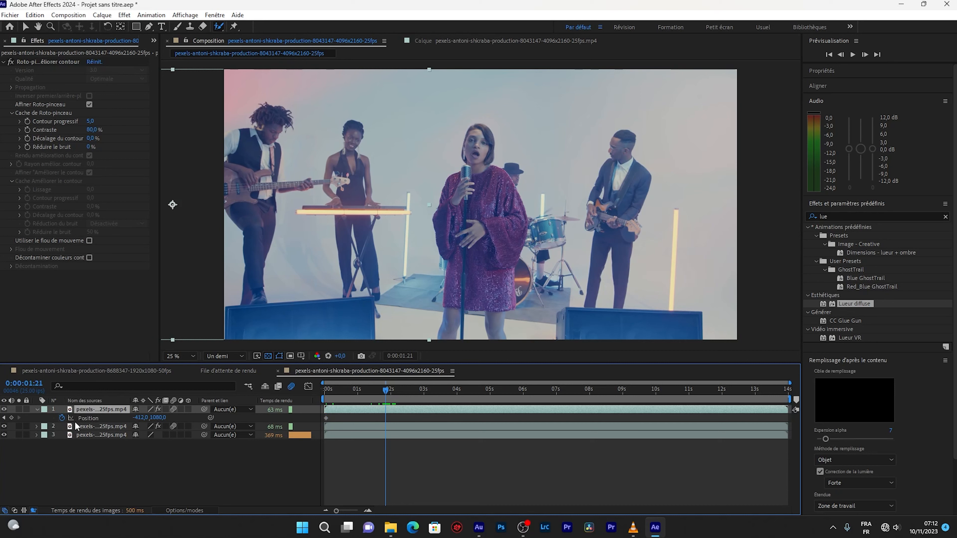
pyautogui.click(37, 410)
pyautogui.click(37, 409)
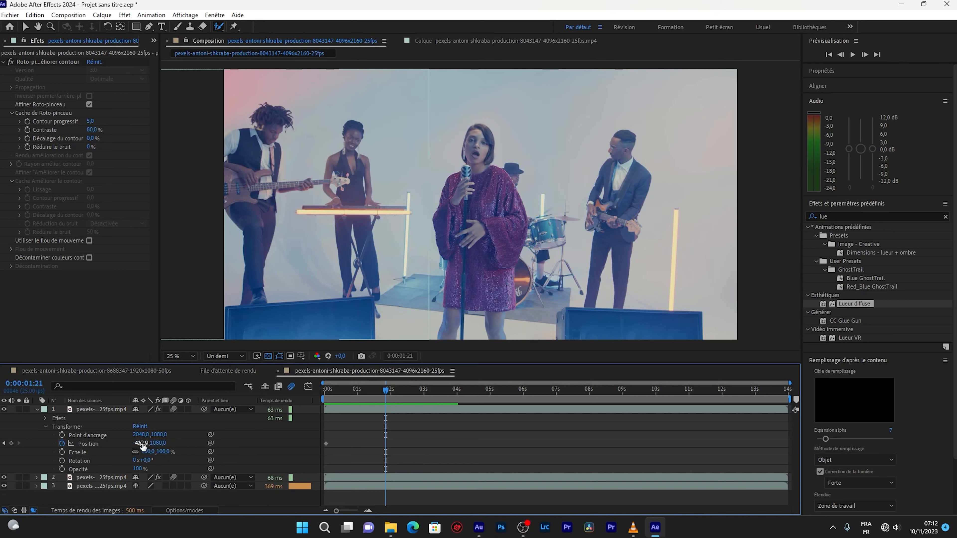
pyautogui.hotkey('alt', 'shift', 'p')
pyautogui.moveTo(176, 444); pyautogui.dragTo(443, 443)
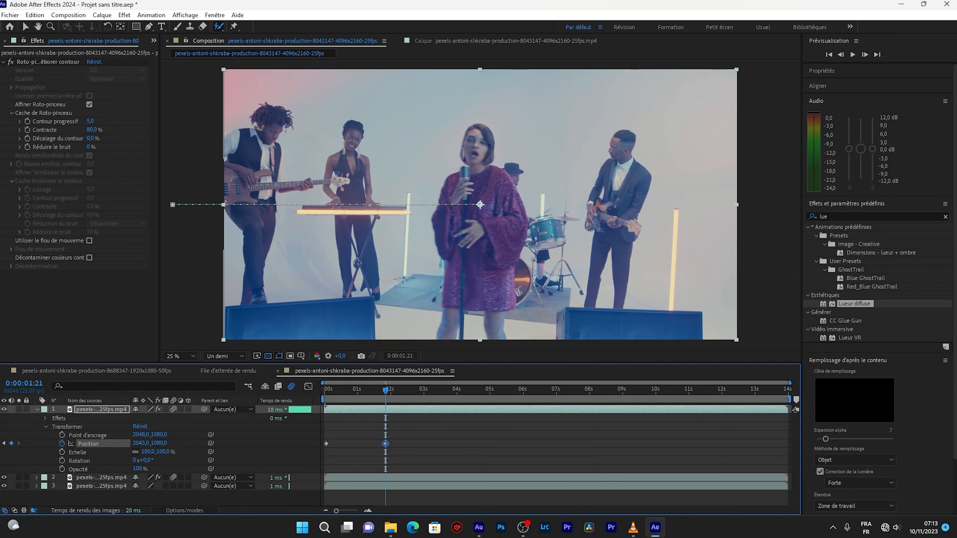
# At 0:00:00:01, move layer 2 off the right side to position 5555, 1080 and add a Position keyframe.
pyautogui.click(37, 410)
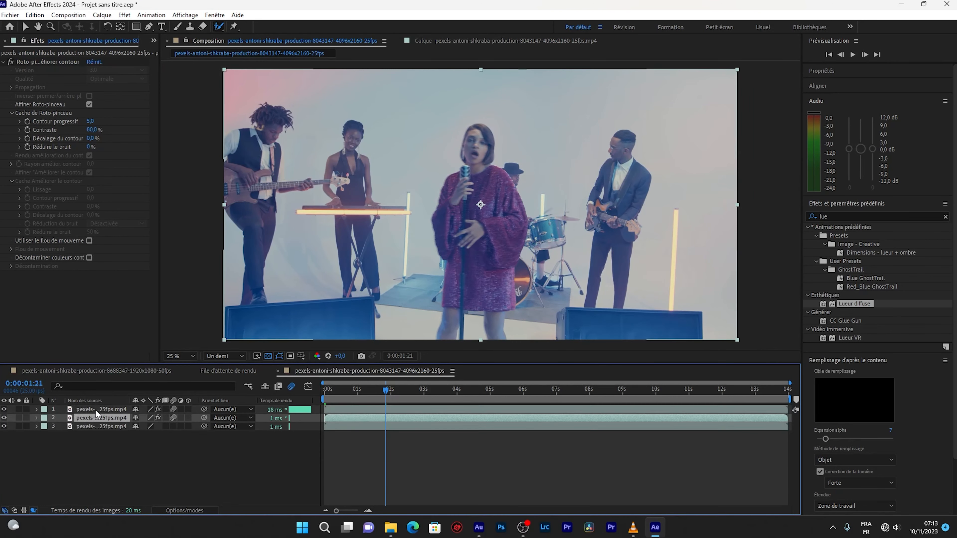
pyautogui.press('p')
pyautogui.click(97, 427)
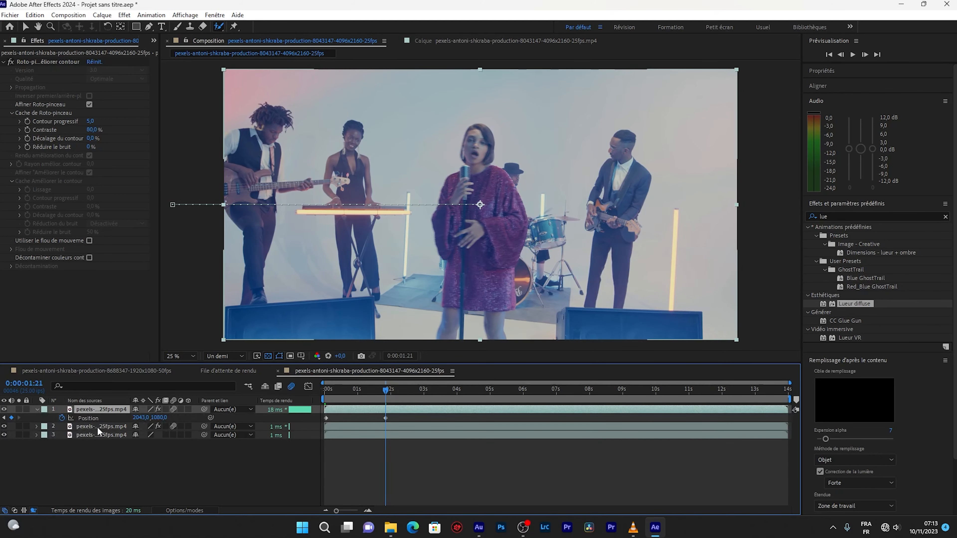
pyautogui.press('p')
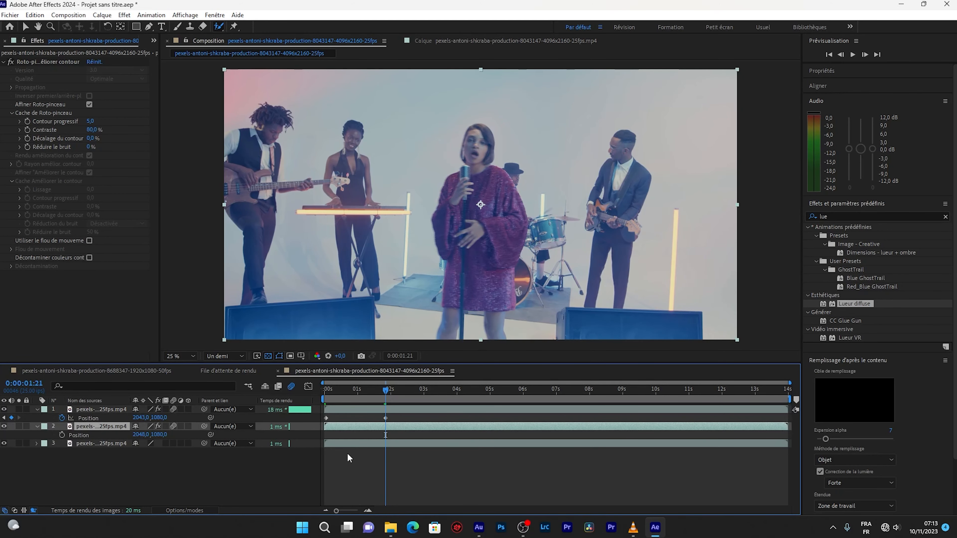
pyautogui.moveTo(384, 396); pyautogui.dragTo(326, 415)
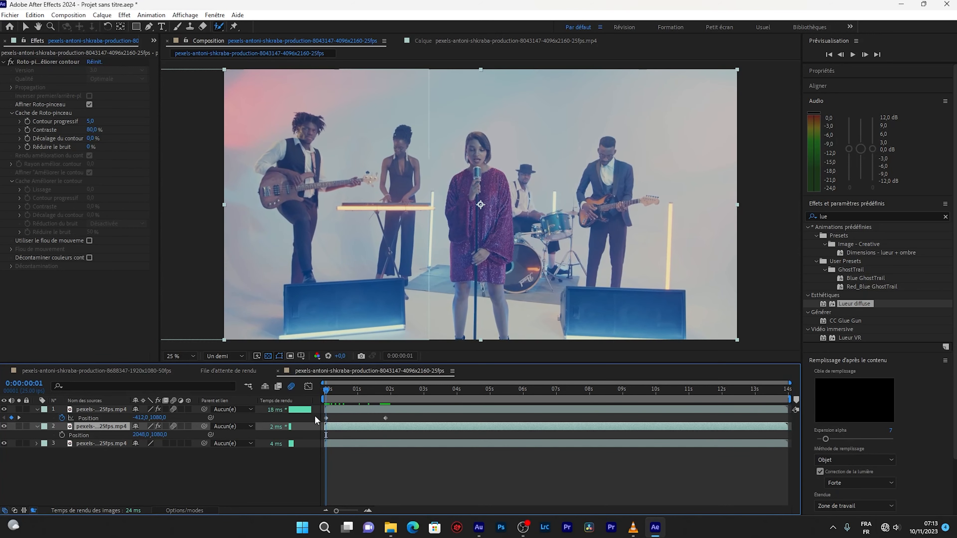
pyautogui.moveTo(144, 435); pyautogui.dragTo(276, 434)
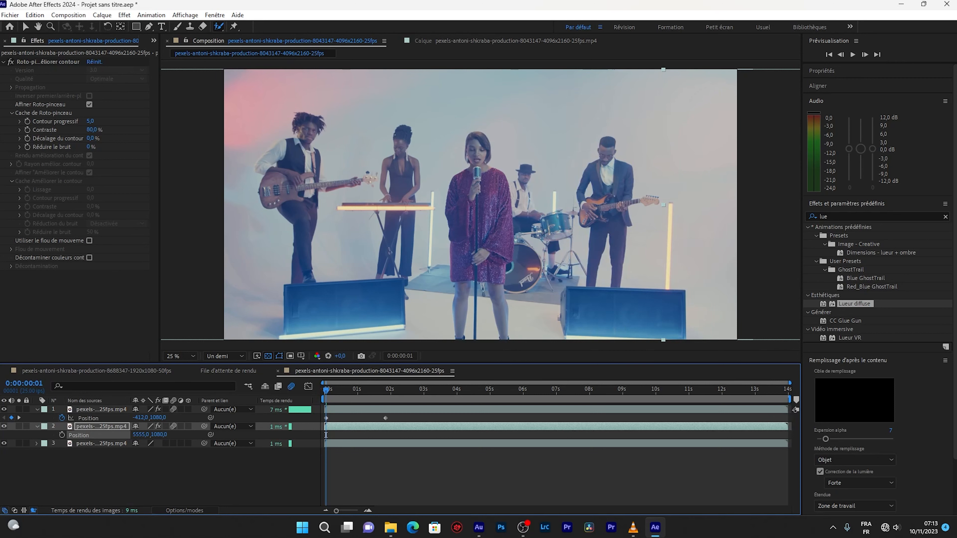
pyautogui.click(62, 436)
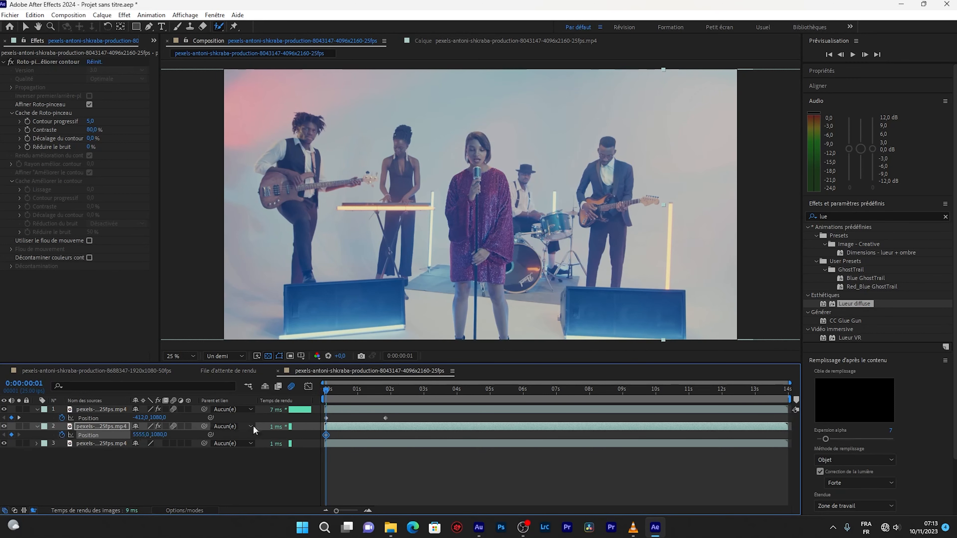
# At 0:00:01:21, bring layer 2 back over the singer at a position of about 2041, 1084.
pyautogui.click(380, 395)
pyautogui.moveTo(381, 396); pyautogui.dragTo(387, 400)
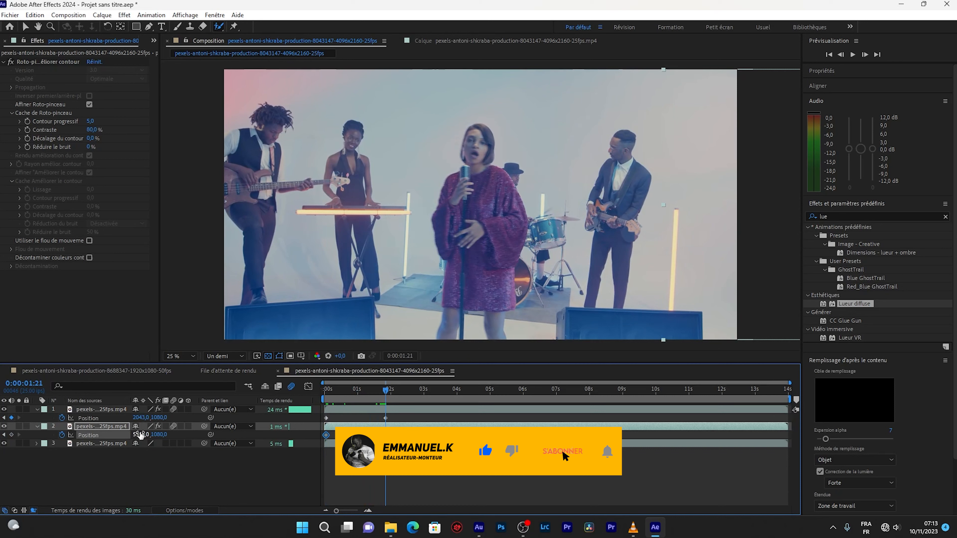
pyautogui.moveTo(141, 436); pyautogui.dragTo(49, 411)
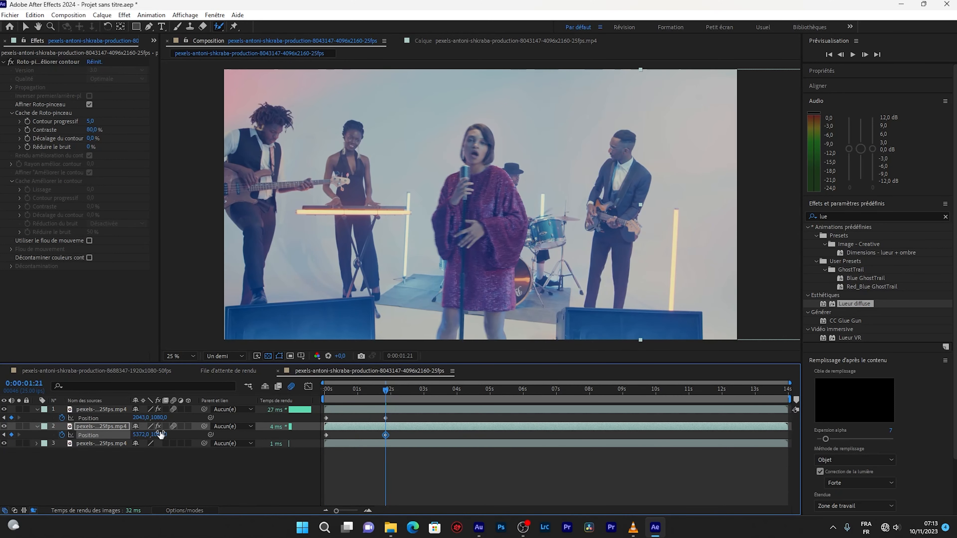
pyautogui.moveTo(142, 435); pyautogui.dragTo(1, 434)
pyautogui.moveTo(143, 436); pyautogui.dragTo(7, 409)
pyautogui.moveTo(143, 435); pyautogui.dragTo(26, 435)
pyautogui.moveTo(785, 206); pyautogui.dragTo(579, 211)
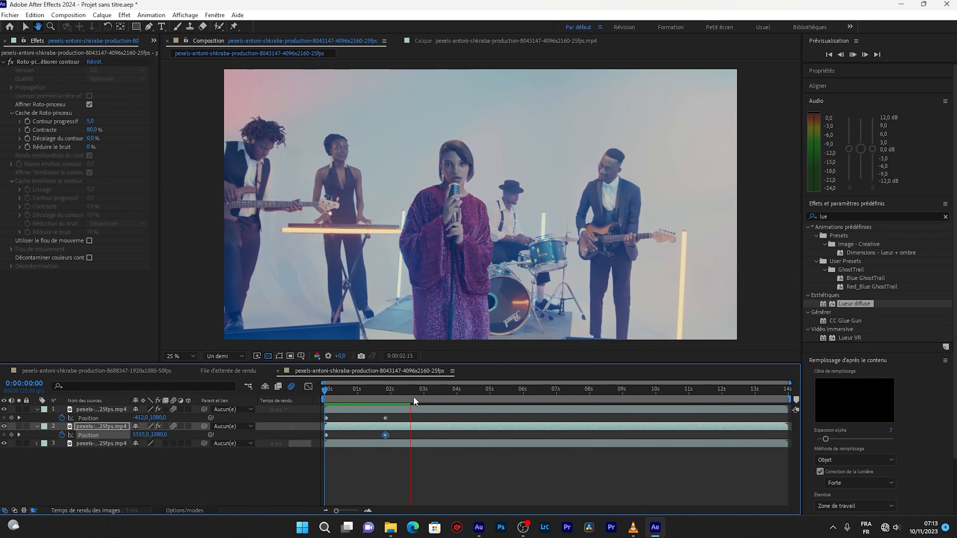
# Play back the animation of both sliding singer copies from the beginning of the composition.
pyautogui.press('space')
pyautogui.moveTo(412, 390); pyautogui.dragTo(323, 398)
pyautogui.press('space')
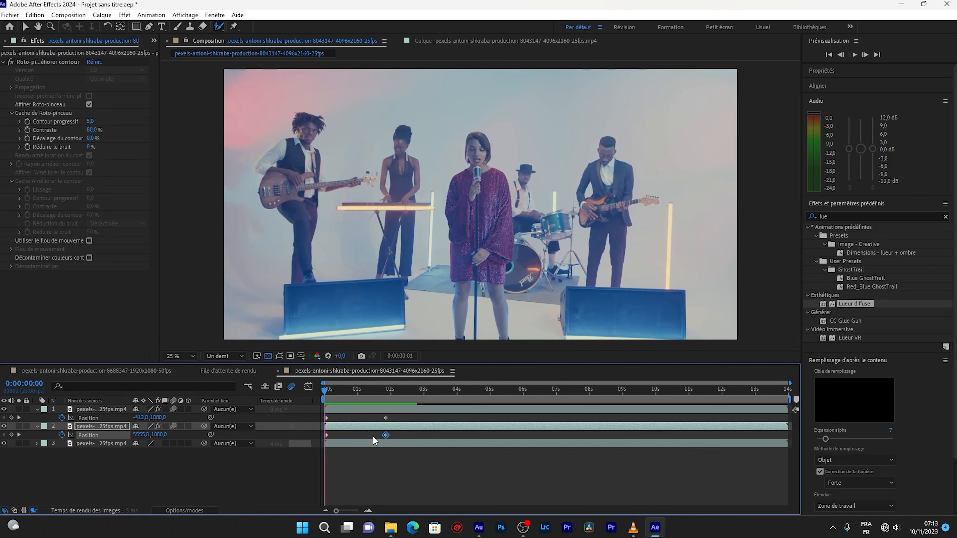
pyautogui.press('space')
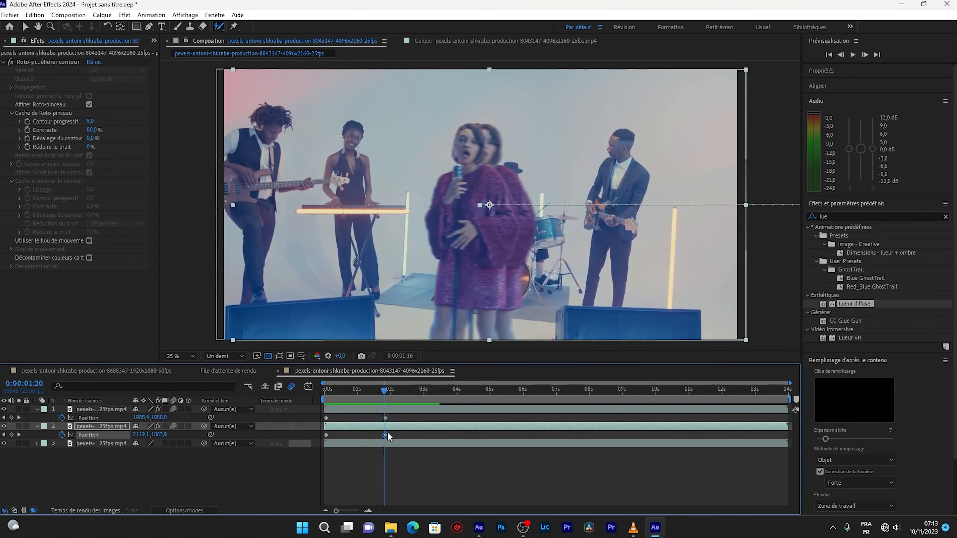
# Shift the ending Position keyframes of layers 1 and 2 earlier to about the 1-second mark.
pyautogui.moveTo(386, 392); pyautogui.dragTo(310, 396)
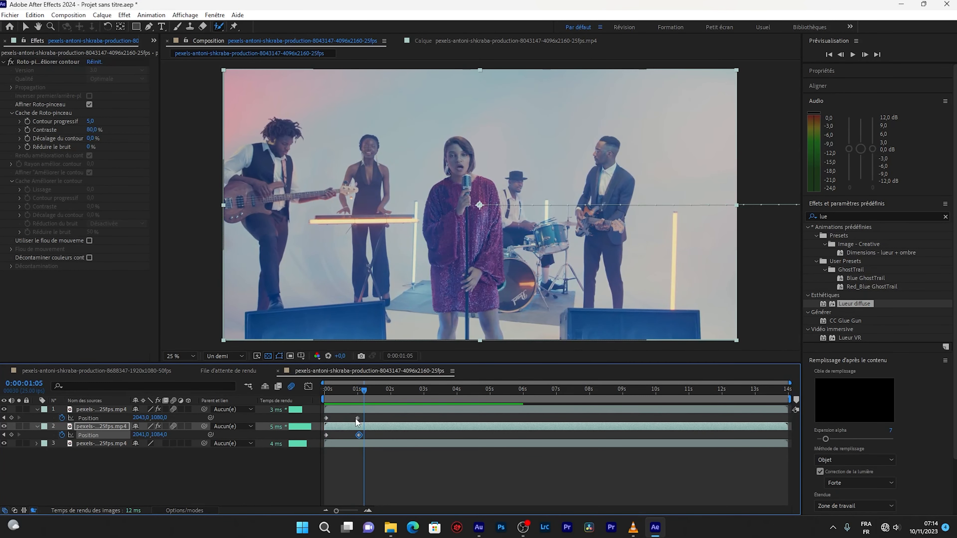
pyautogui.click(359, 389)
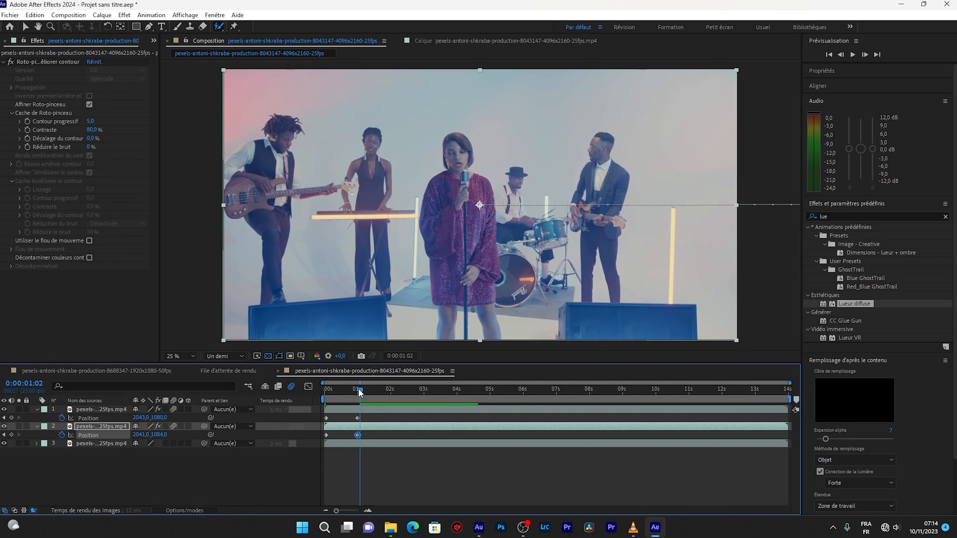
# Move the first Position keyframes of layers 1 and 2 to about the 2-second mark and preview from the start.
pyautogui.moveTo(326, 418); pyautogui.dragTo(413, 418)
pyautogui.moveTo(327, 435); pyautogui.dragTo(391, 436)
pyautogui.moveTo(414, 418); pyautogui.dragTo(391, 418)
pyautogui.moveTo(357, 390); pyautogui.dragTo(325, 390)
pyautogui.press('space')
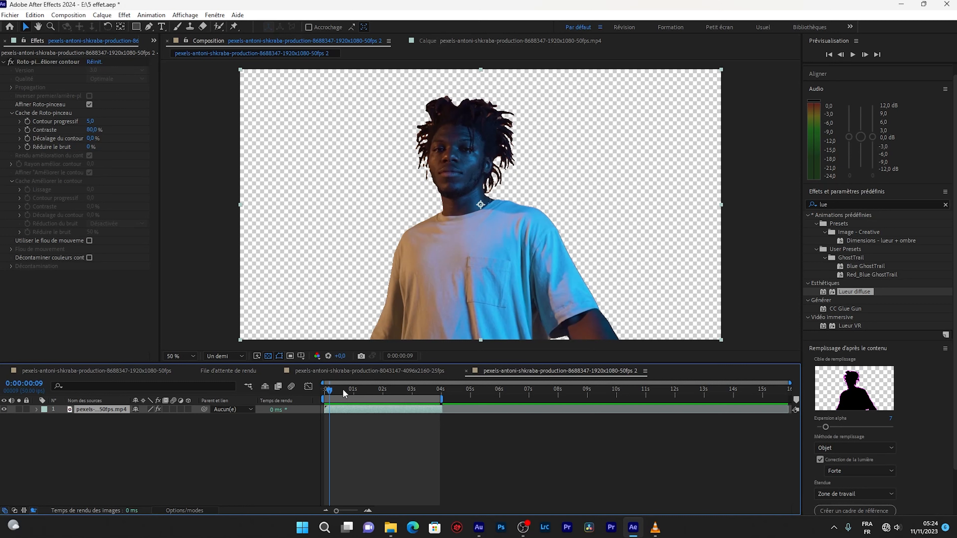
# Duplicate the layer of the cut-out man.
pyautogui.click(216, 458)
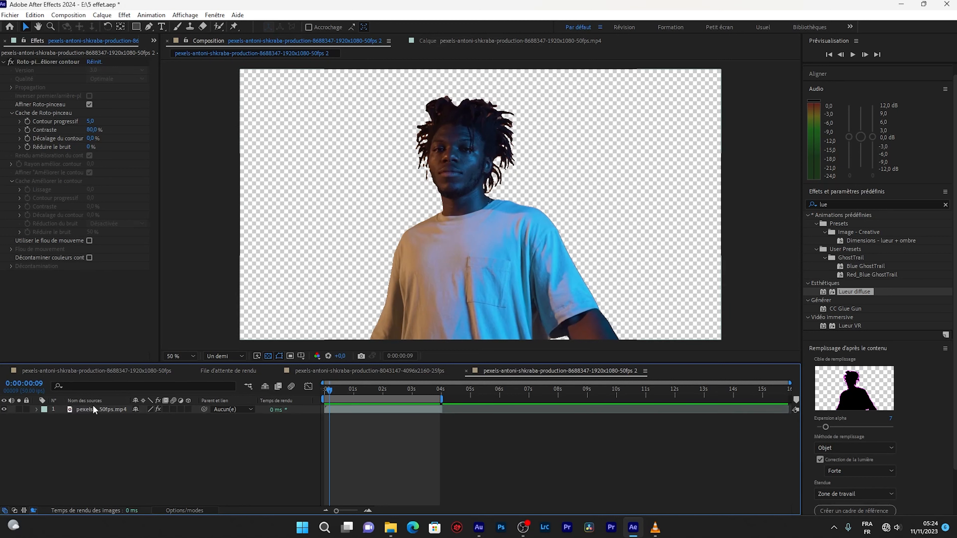
pyautogui.click(115, 410)
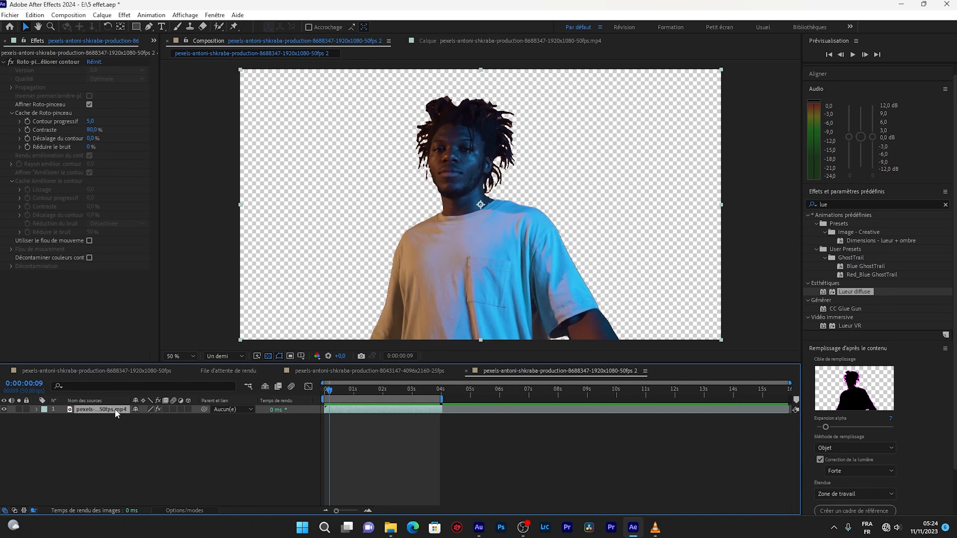
pyautogui.hotkey('ctrl', 'd')
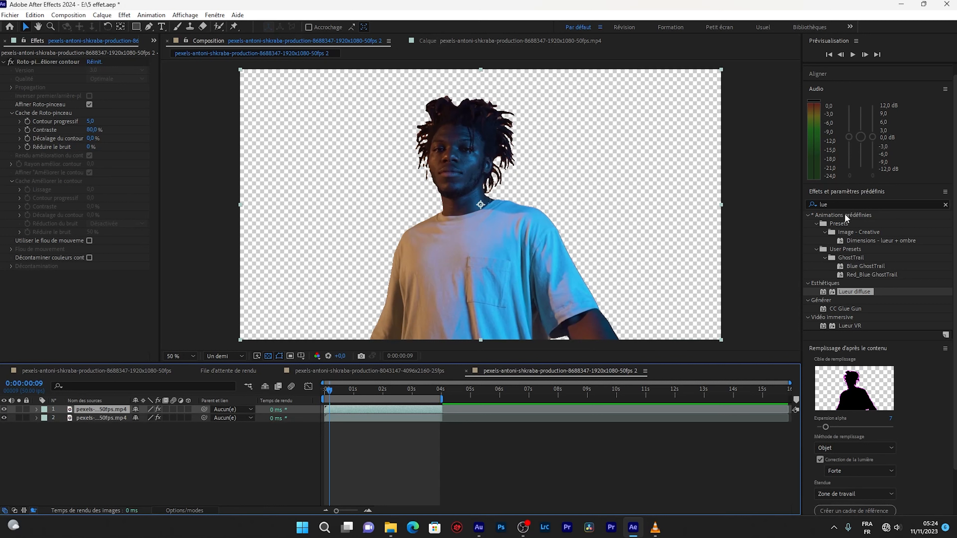
# Search the effects for "conto", apply Détection des contours to the upper copy of the man, and turn on its Inverser option.
pyautogui.click(839, 204)
pyautogui.write('co')
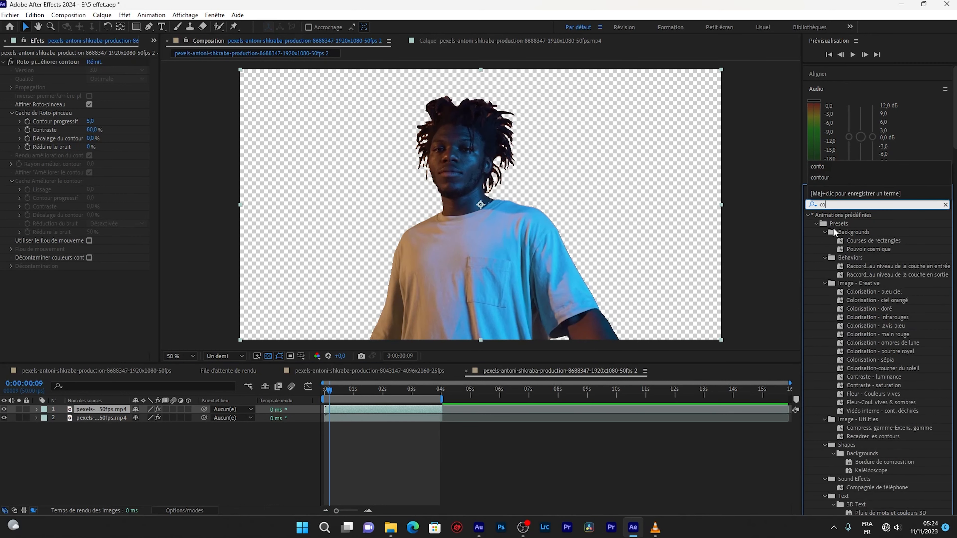
pyautogui.write('nto')
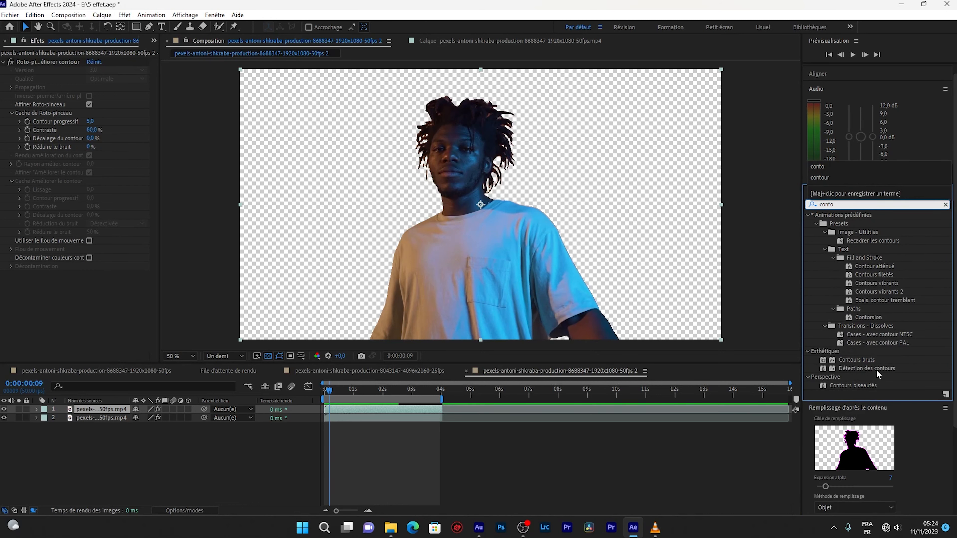
pyautogui.click(878, 370)
pyautogui.click(397, 439)
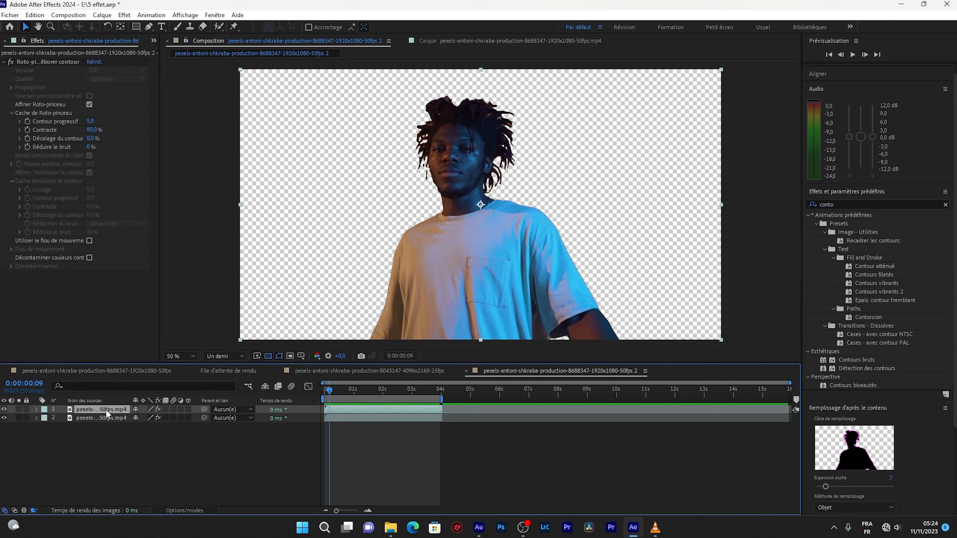
pyautogui.click(87, 342)
pyautogui.click(865, 370)
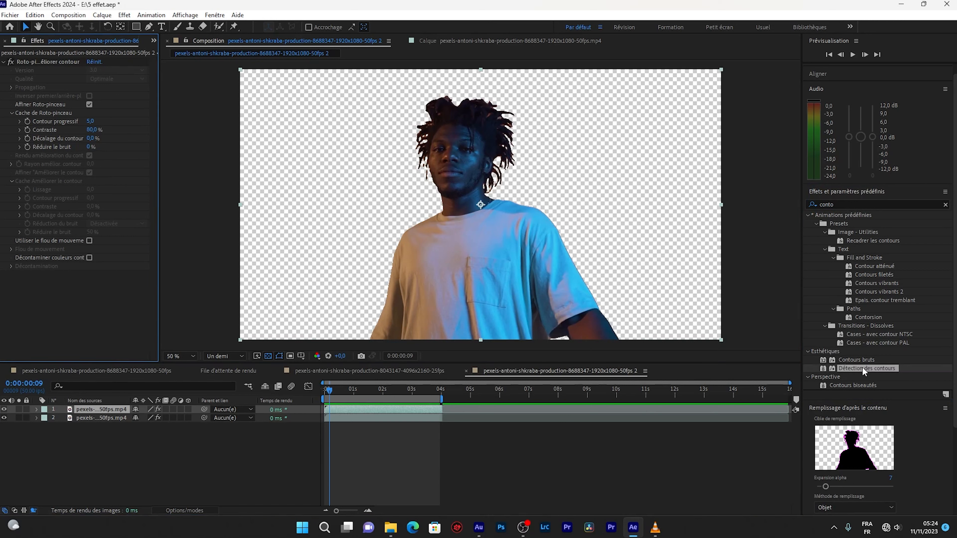
pyautogui.moveTo(865, 371)
pyautogui.mouseDown()
pyautogui.moveTo(135, 395)
pyautogui.moveTo(103, 411)
pyautogui.mouseUp()
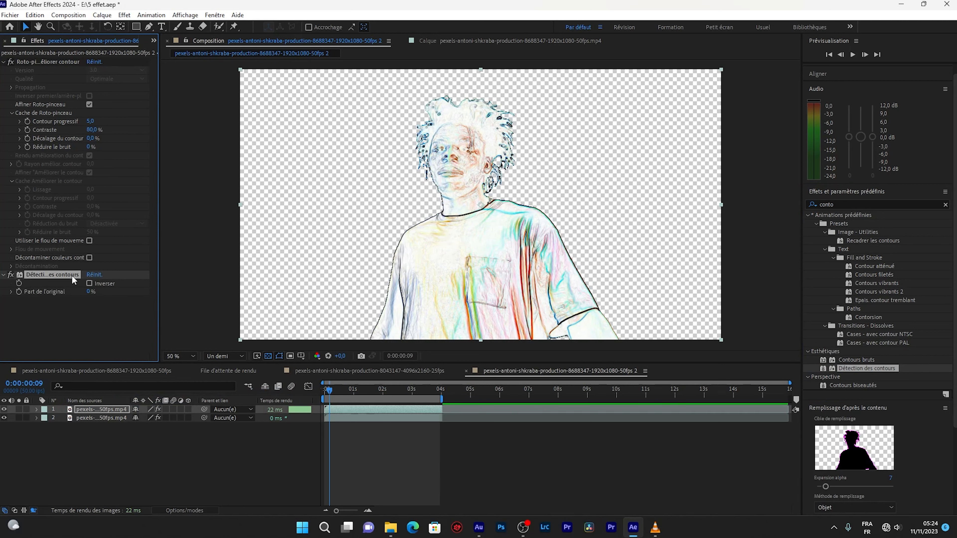
pyautogui.click(89, 283)
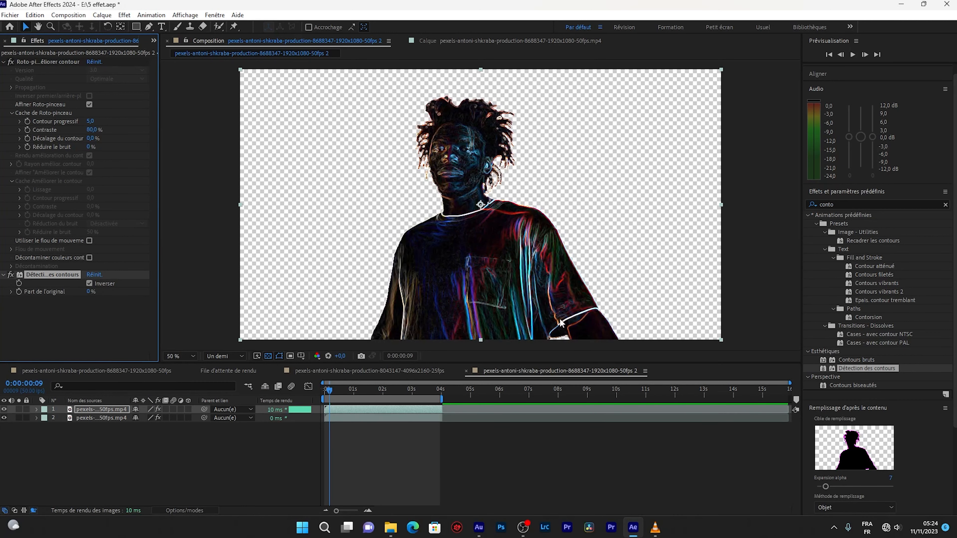
# Search the effects for "tein" and apply Teinte to the upper copy of the man.
pyautogui.click(840, 204)
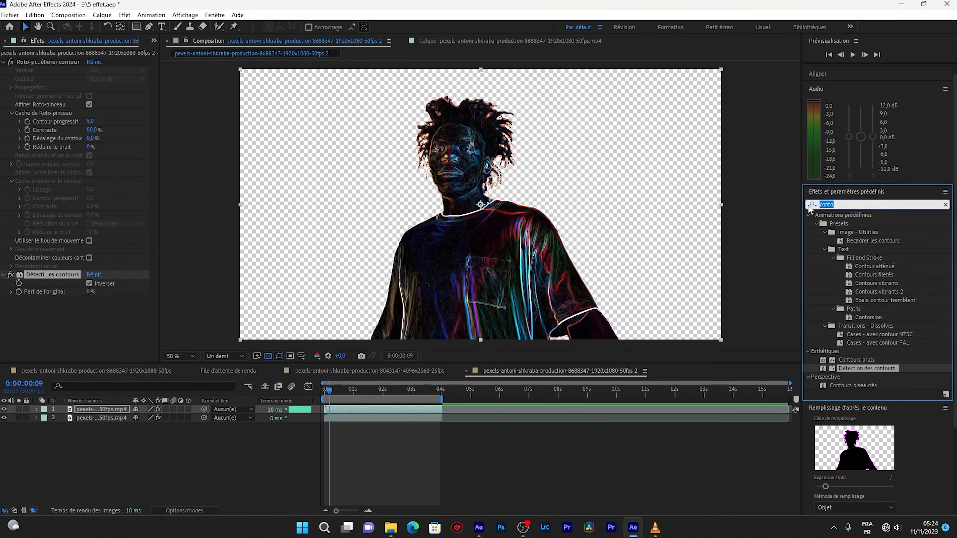
pyautogui.write('tein')
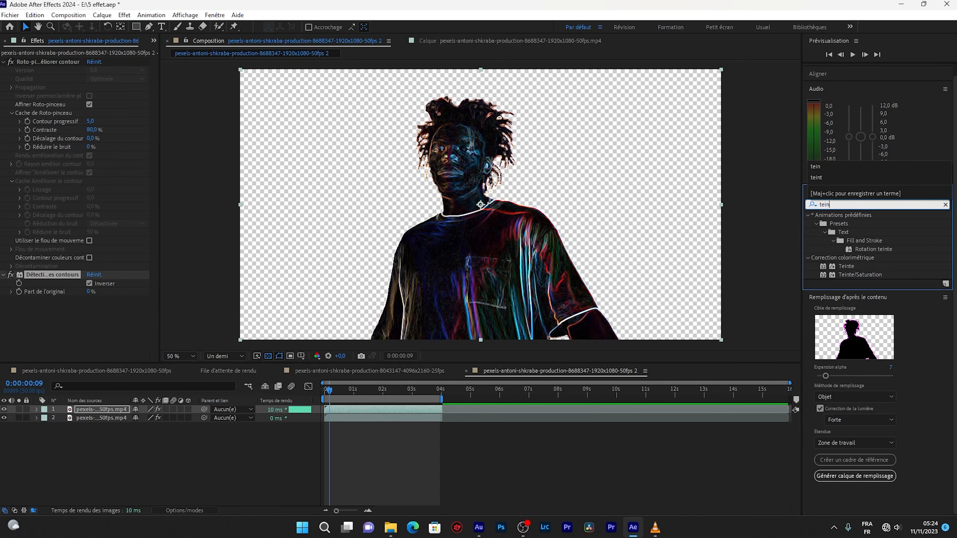
pyautogui.moveTo(853, 265); pyautogui.dragTo(84, 338)
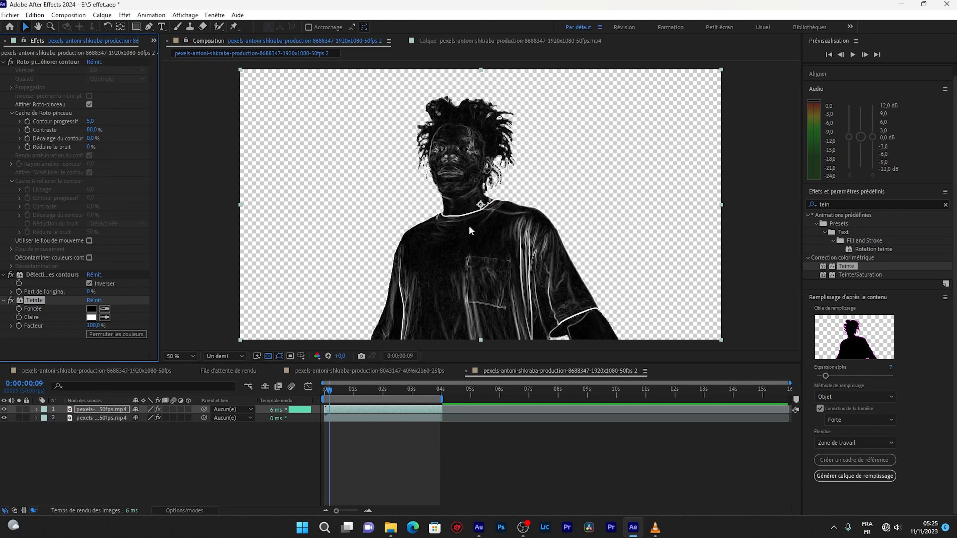
# Set the Claire colour of the Teinte effect to bright green 01FF73 and check the look further along the clip.
pyautogui.click(91, 317)
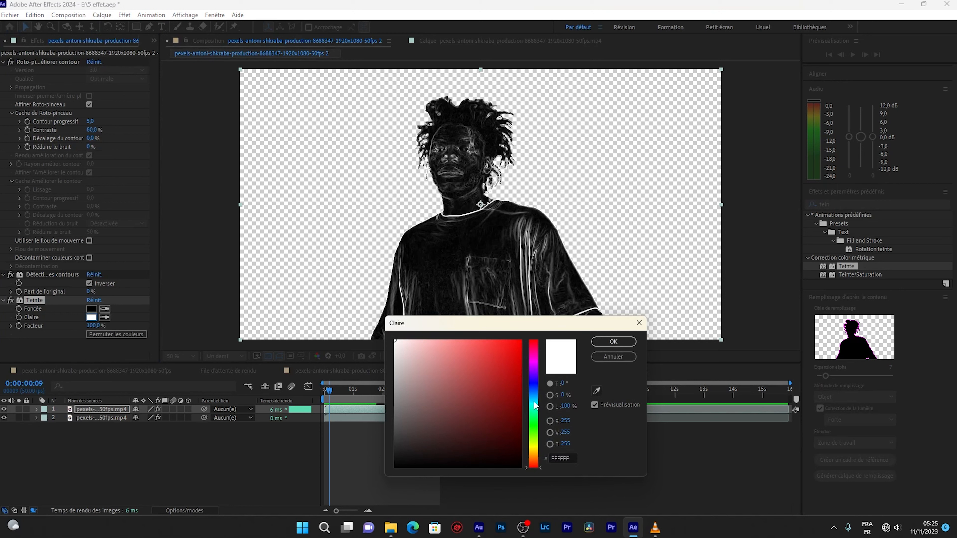
pyautogui.moveTo(536, 405); pyautogui.dragTo(537, 419)
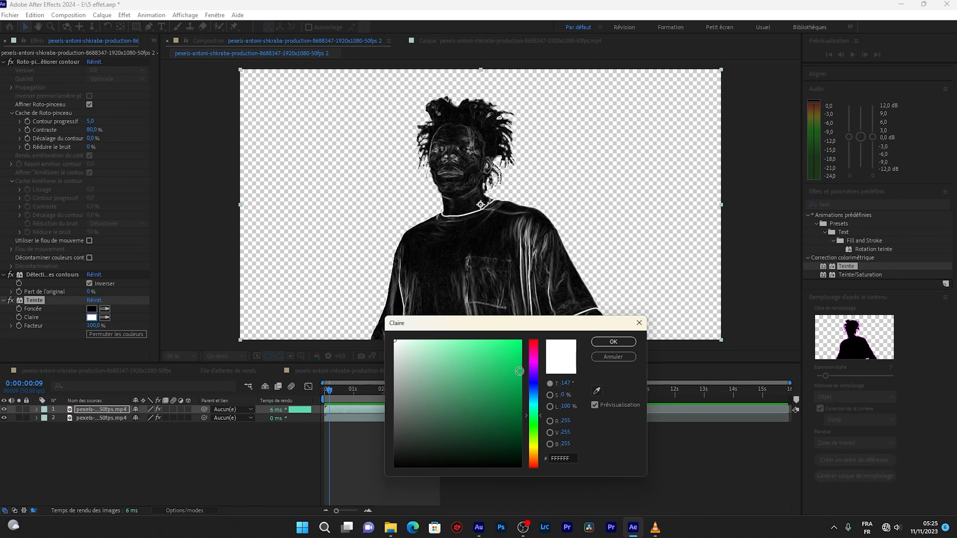
pyautogui.moveTo(515, 351); pyautogui.dragTo(555, 324)
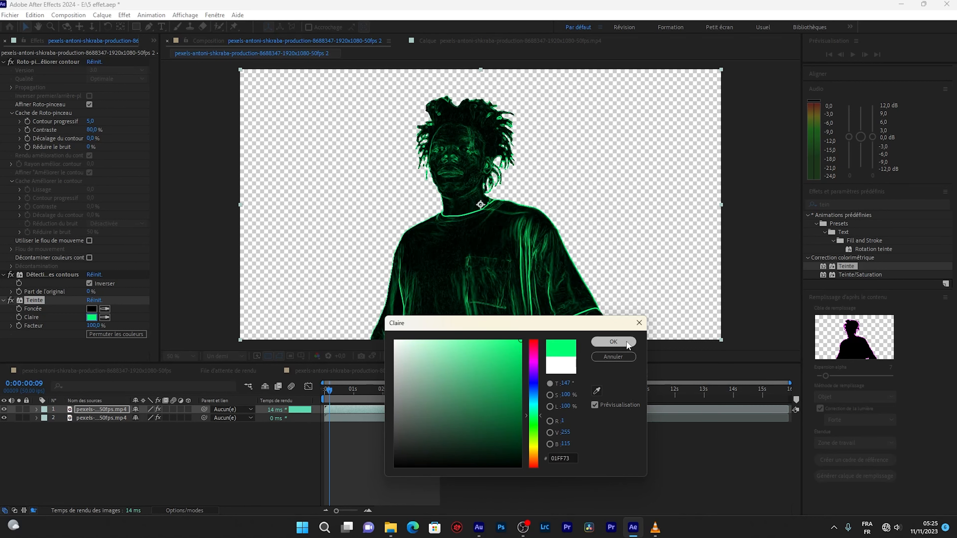
pyautogui.click(614, 342)
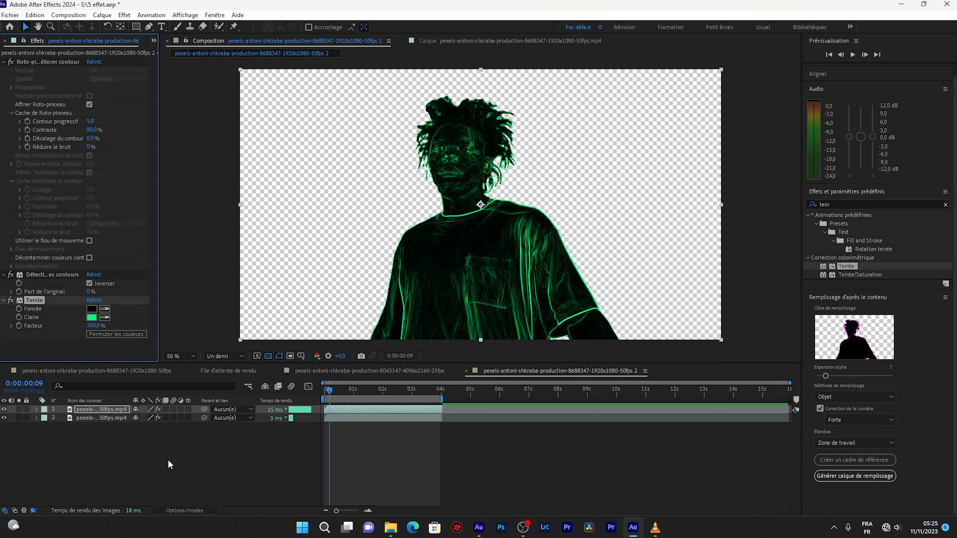
pyautogui.moveTo(332, 390); pyautogui.dragTo(371, 395)
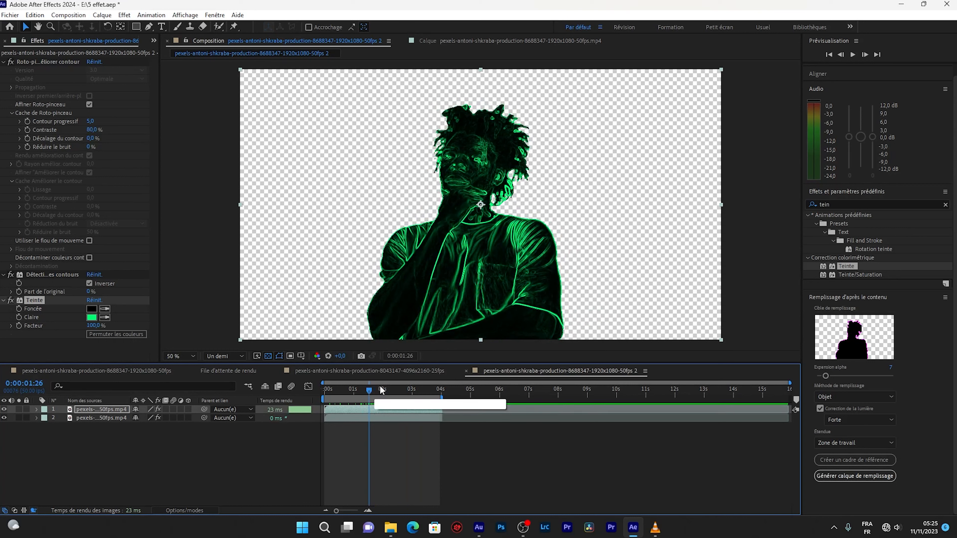
# Search the effects for "balan" and add Balance des couleurs (TLS) to the upper copy of the man.
pyautogui.click(84, 355)
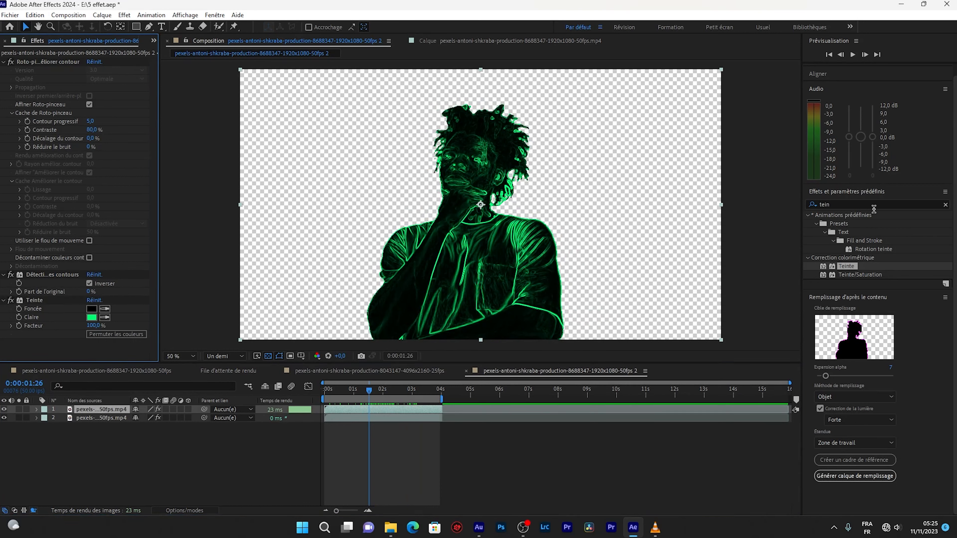
pyautogui.click(841, 204)
pyautogui.write('bal')
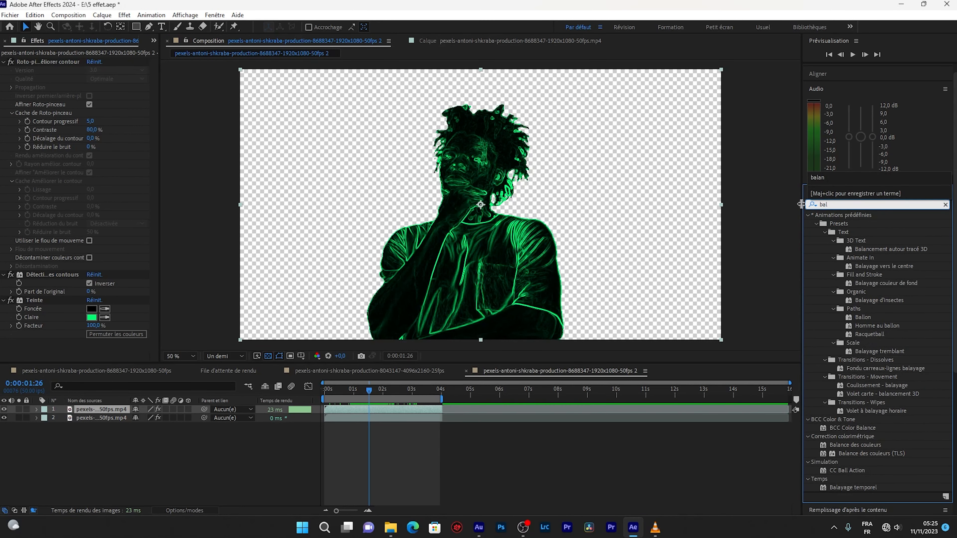
pyautogui.write('a')
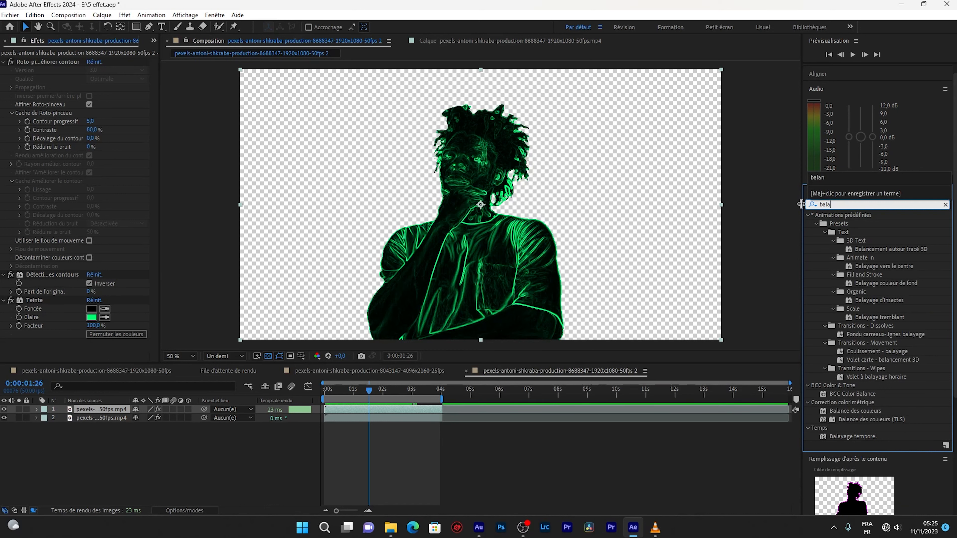
pyautogui.write('n')
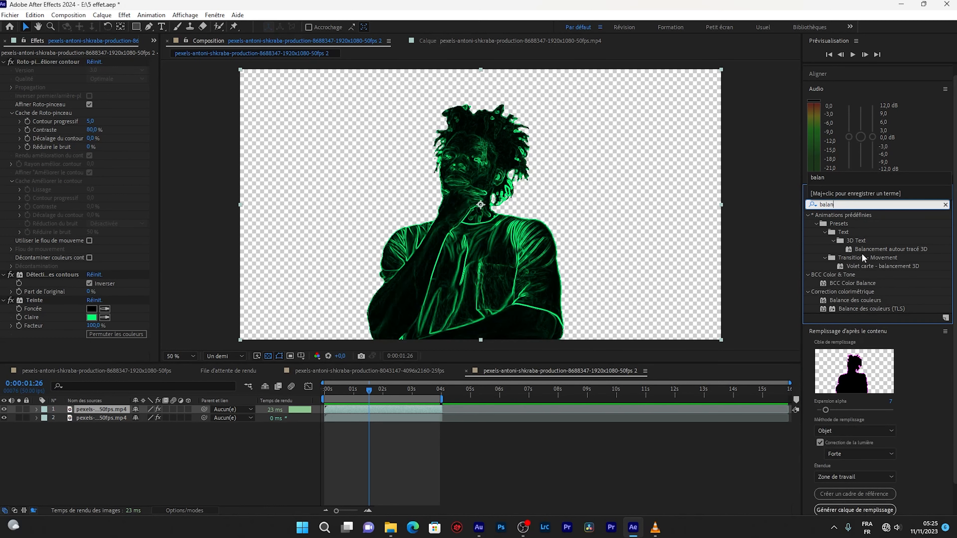
pyautogui.moveTo(883, 308); pyautogui.dragTo(122, 350)
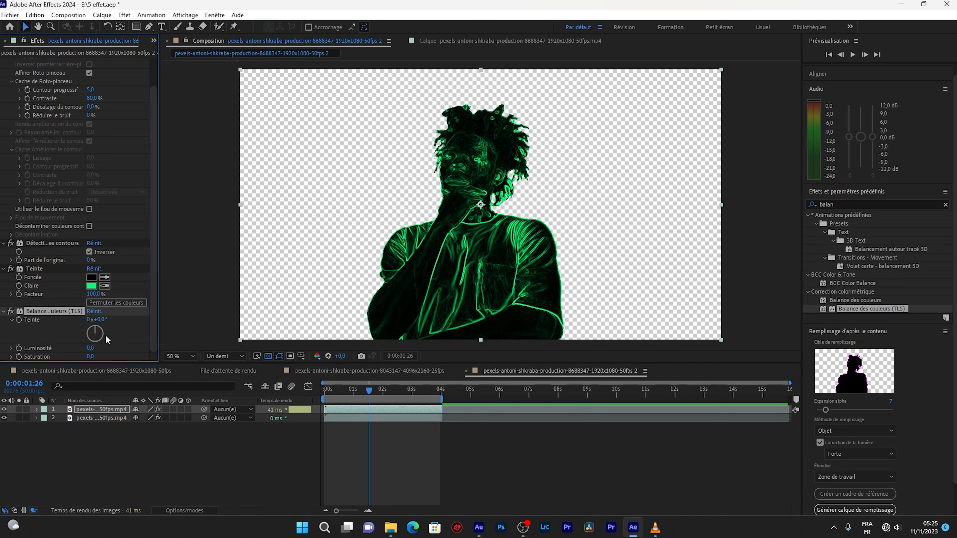
# Animate the Teinte angle of Balance des couleurs (TLS) from 0° near the start to 258° at 0:00:03:48, and scrub back to check it.
pyautogui.moveTo(102, 325); pyautogui.dragTo(109, 304)
pyautogui.hotkey('ctrl', 'z')
pyautogui.moveTo(369, 399); pyautogui.dragTo(440, 395)
pyautogui.click(17, 324)
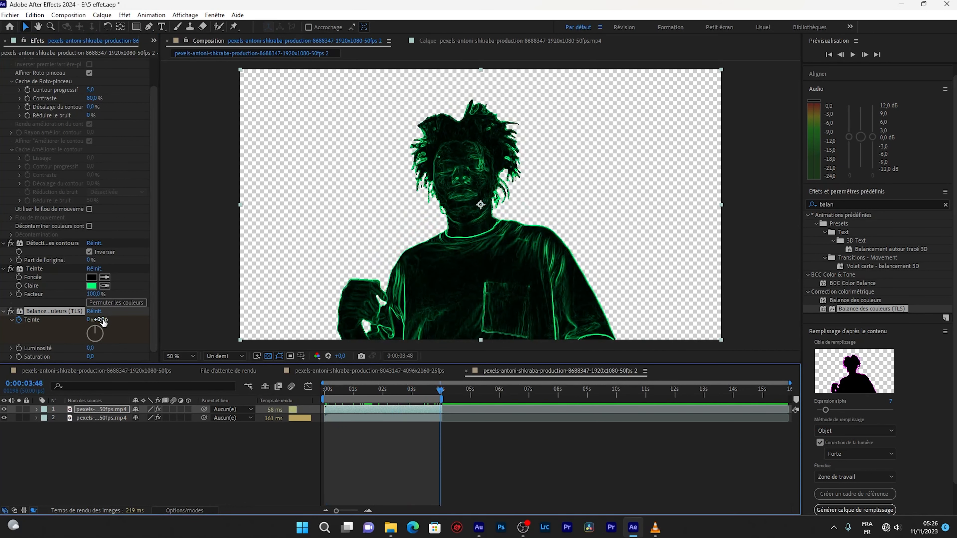
pyautogui.click(94, 327)
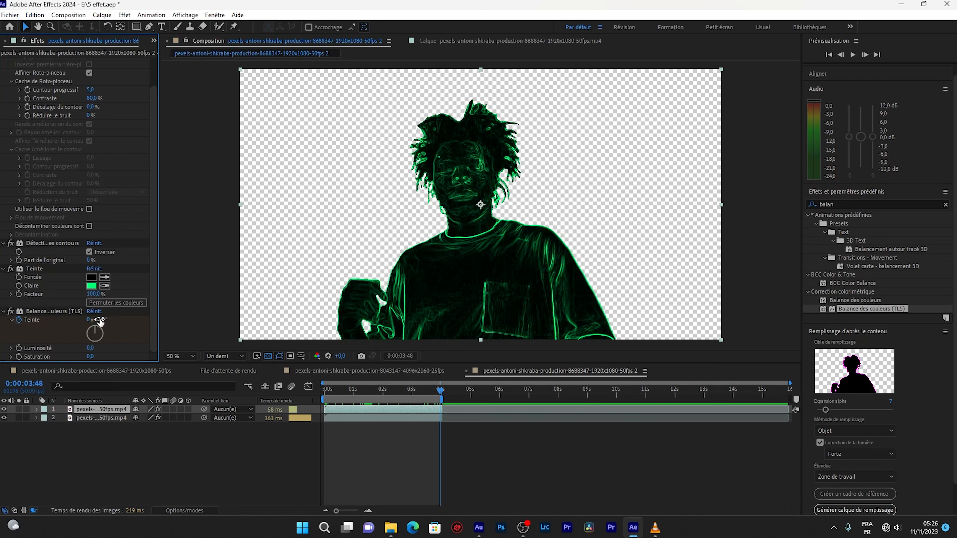
pyautogui.moveTo(96, 324); pyautogui.dragTo(248, 349)
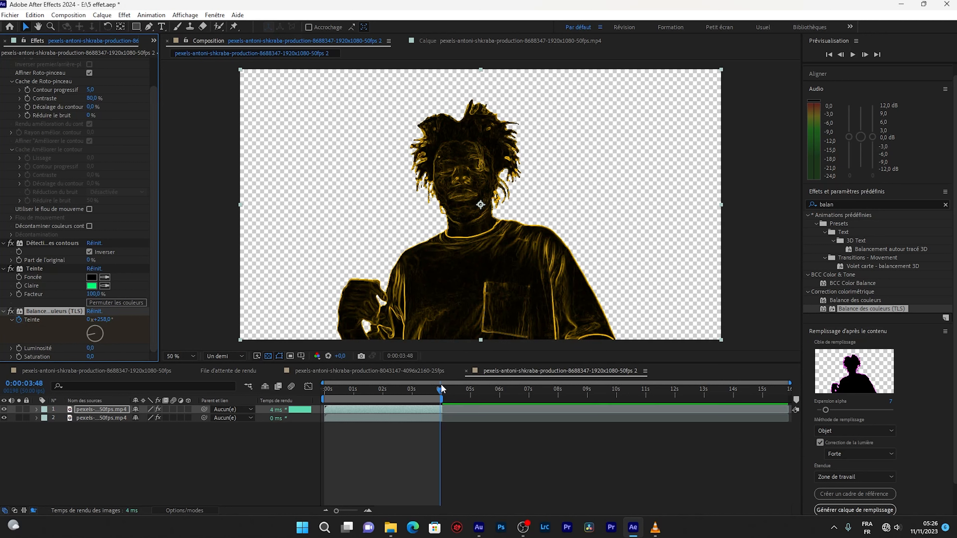
pyautogui.moveTo(440, 388); pyautogui.dragTo(399, 398)
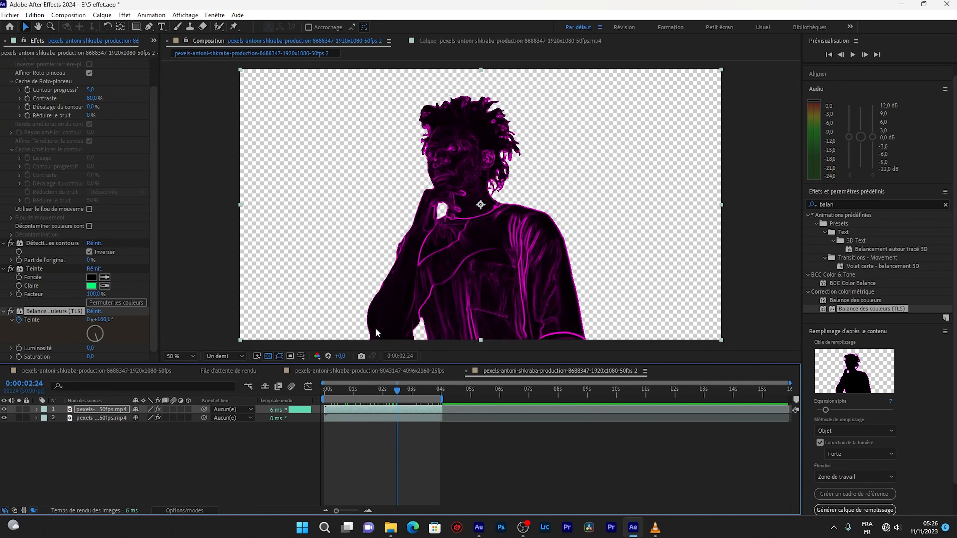
# Set the blending mode of the upper copy of the man to Ecran.
pyautogui.click(51, 488)
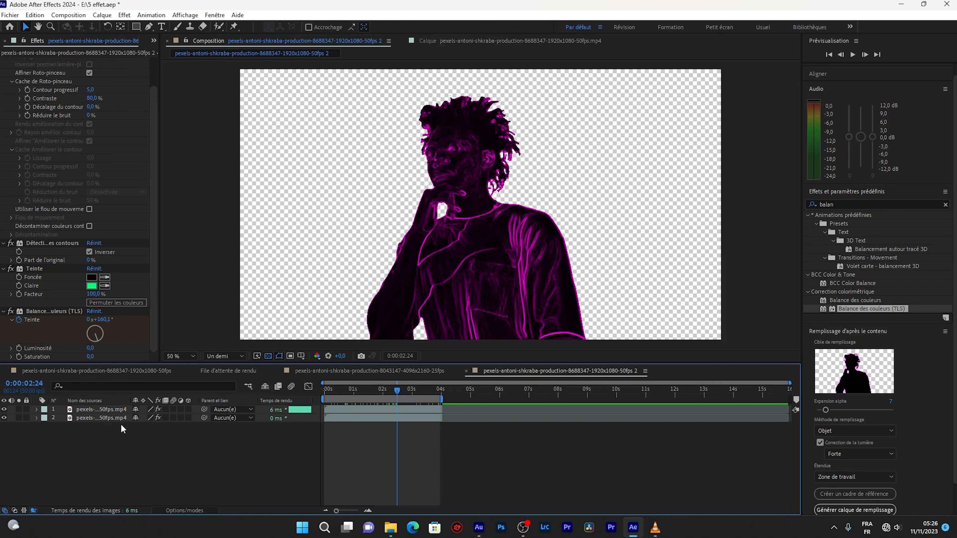
pyautogui.click(109, 411)
pyautogui.doubleClick(109, 409)
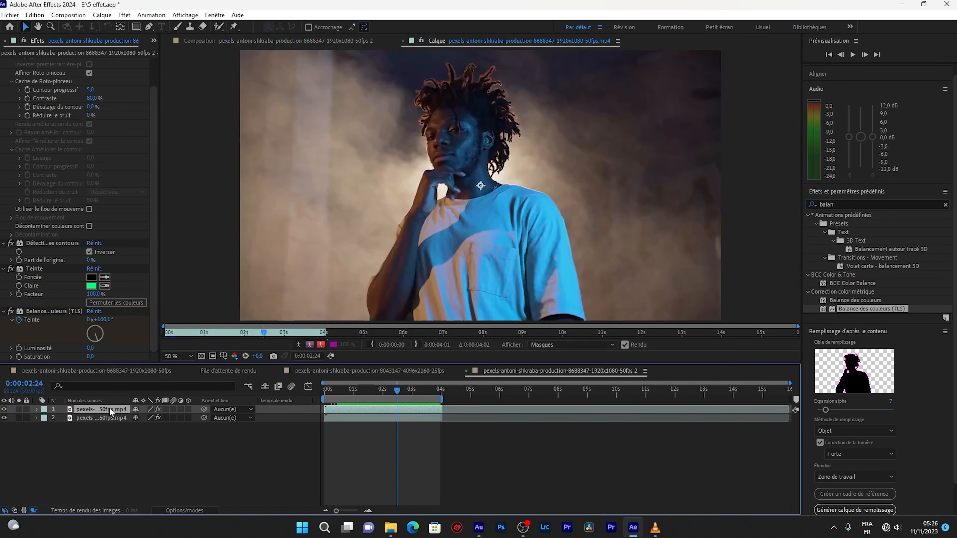
pyautogui.click(239, 39)
pyautogui.rightClick(90, 407)
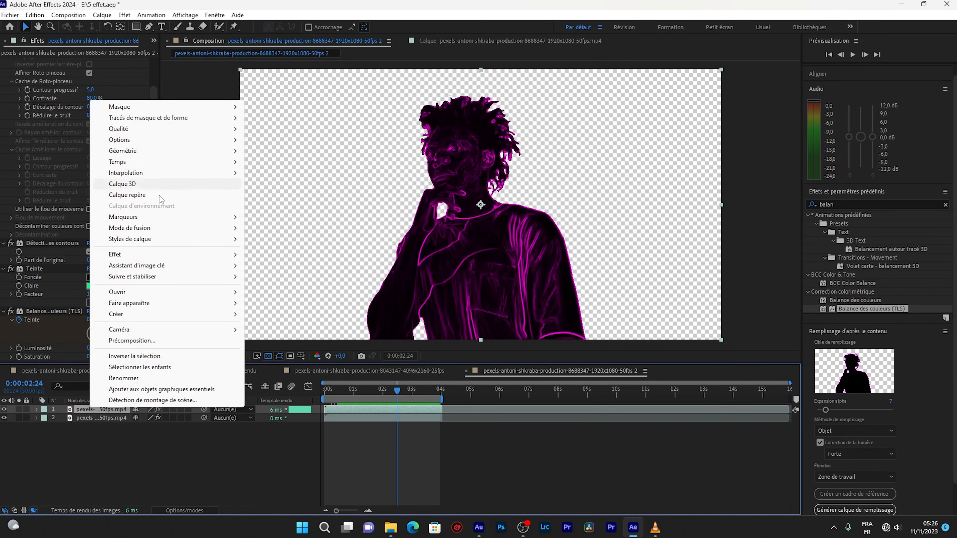
pyautogui.moveTo(164, 226)
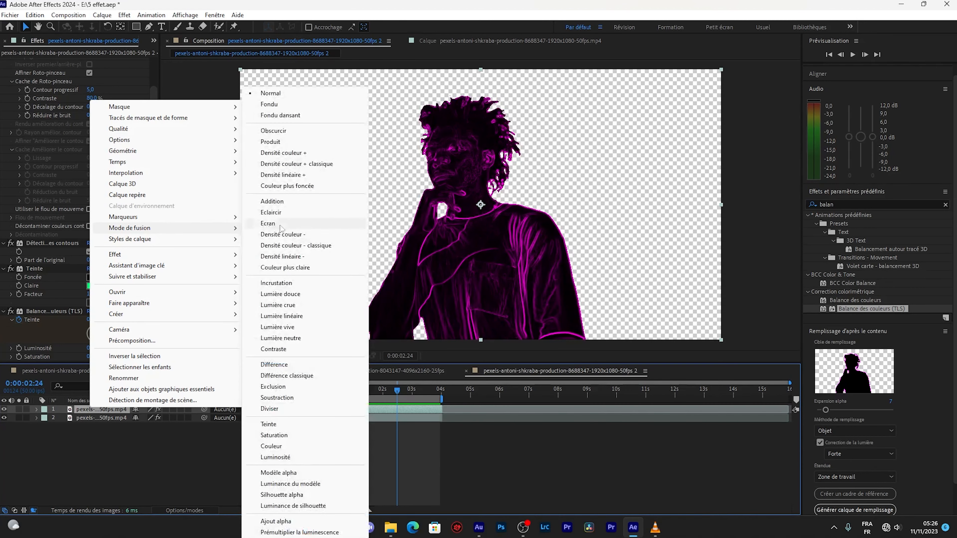
pyautogui.click(286, 224)
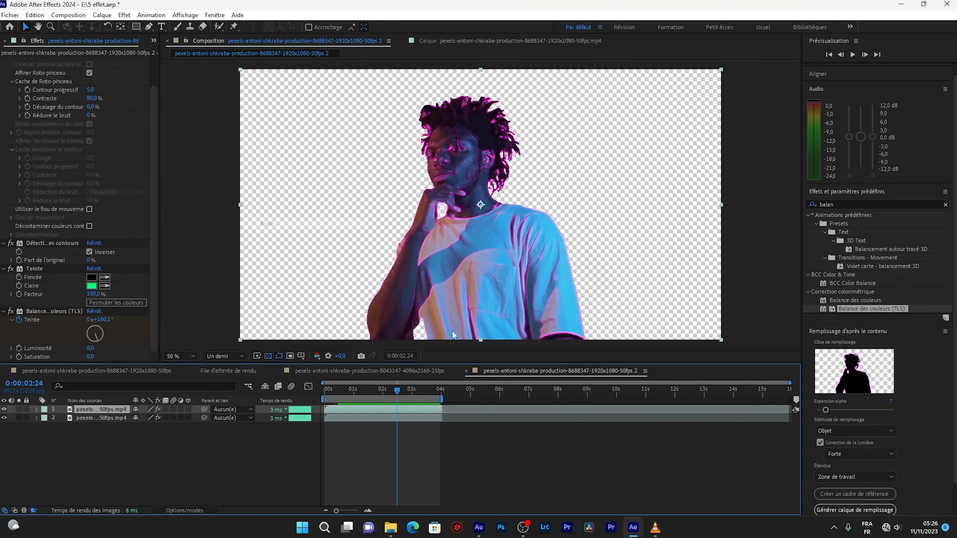
# Duplicate layer 2, delete the Roto-pinceau effect from the lowest copy to restore the background, and preview the clip.
pyautogui.click(93, 418)
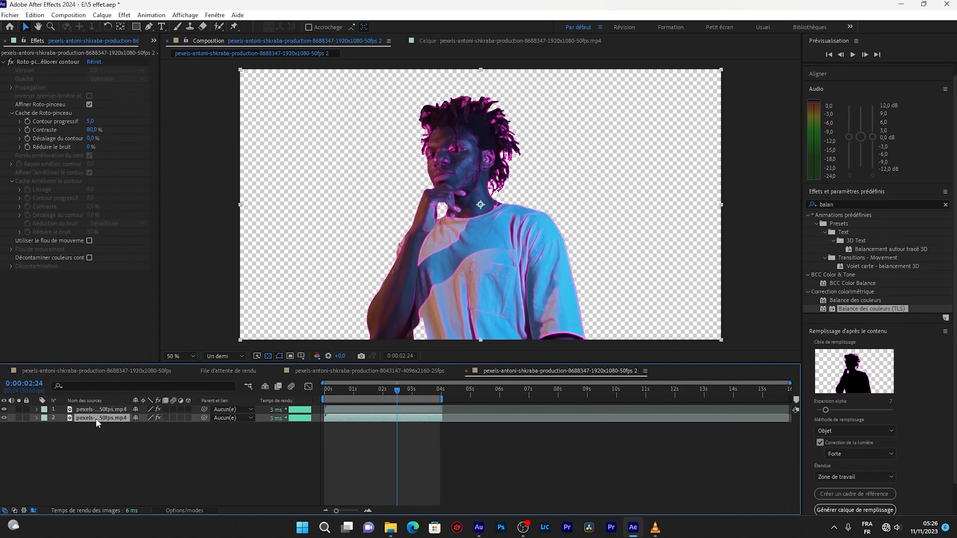
pyautogui.hotkey('ctrl', 'd')
pyautogui.click(110, 426)
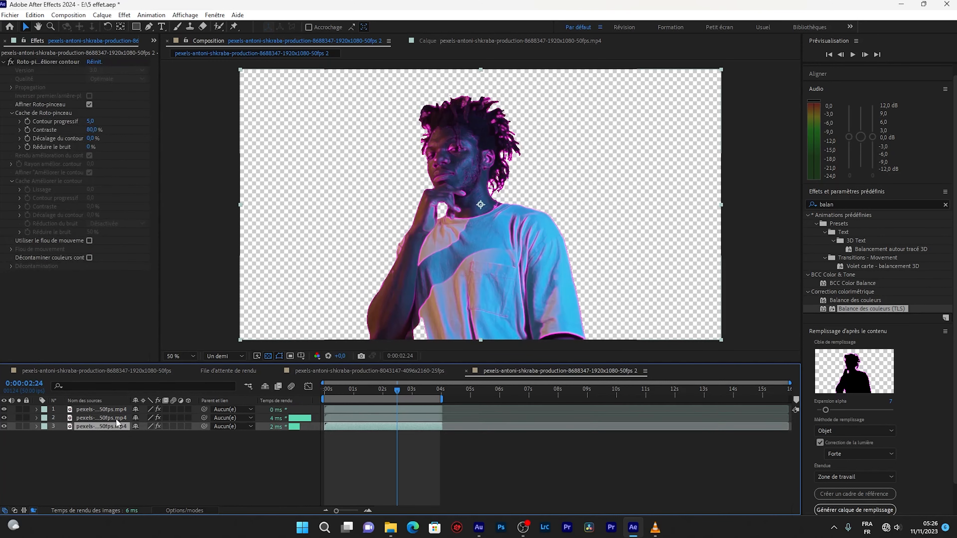
pyautogui.click(36, 62)
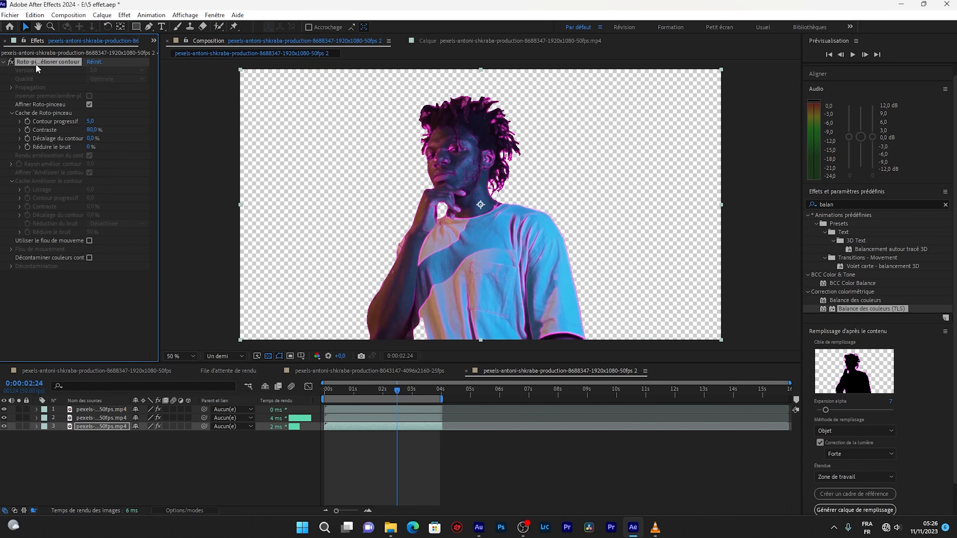
pyautogui.press('Delete')
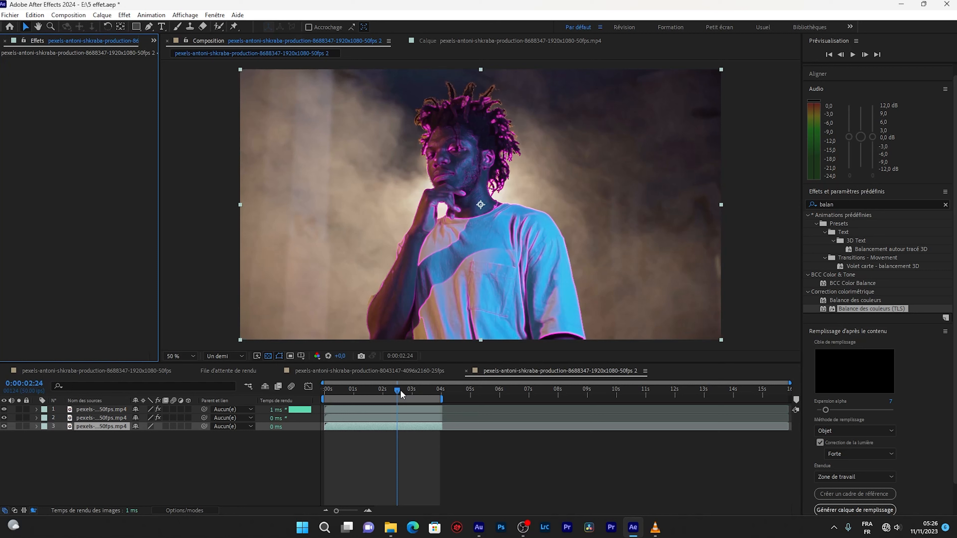
pyautogui.moveTo(399, 391); pyautogui.dragTo(361, 394)
pyautogui.press('space')
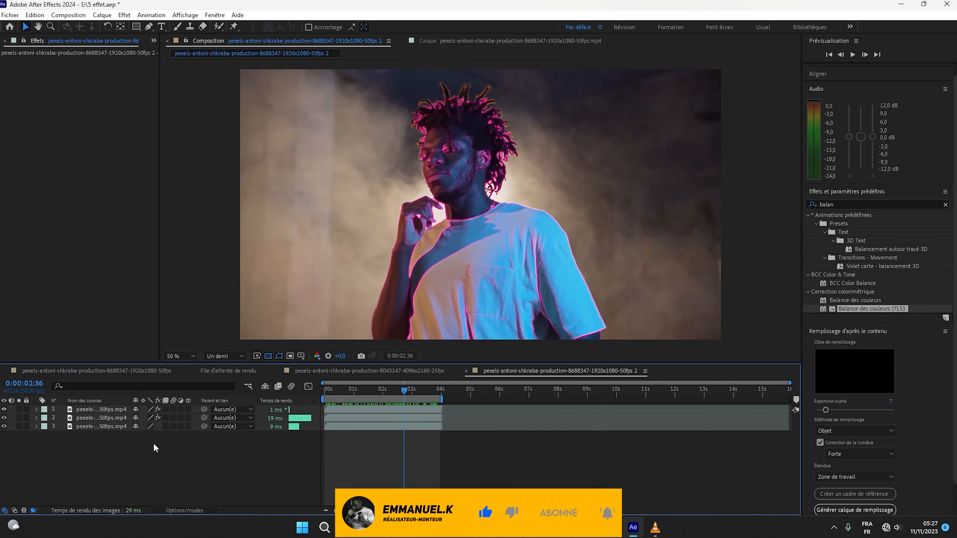
# Search the effects for "lue" and apply Lueur diffuse to the top edge-detection layer.
pyautogui.click(108, 409)
pyautogui.moveTo(848, 205); pyautogui.dragTo(806, 207)
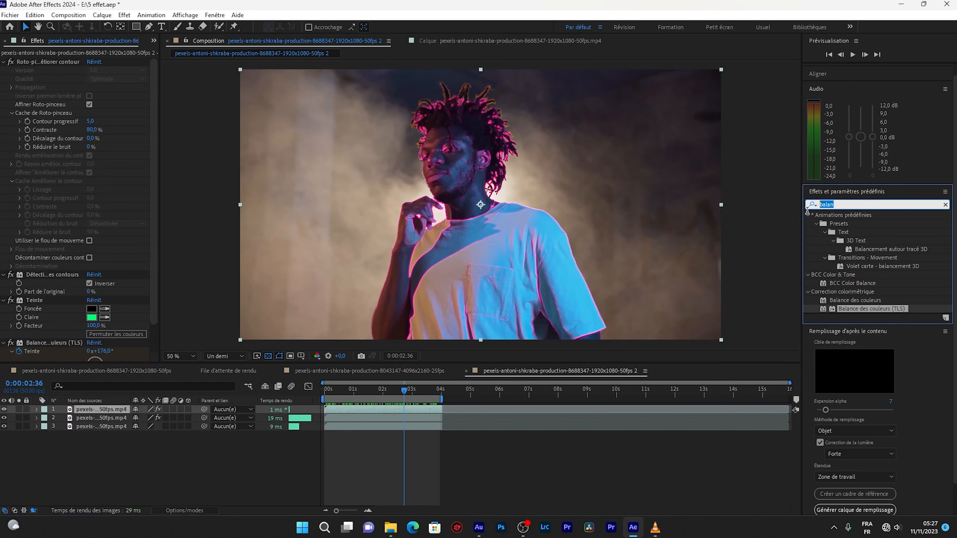
pyautogui.write('lmur')
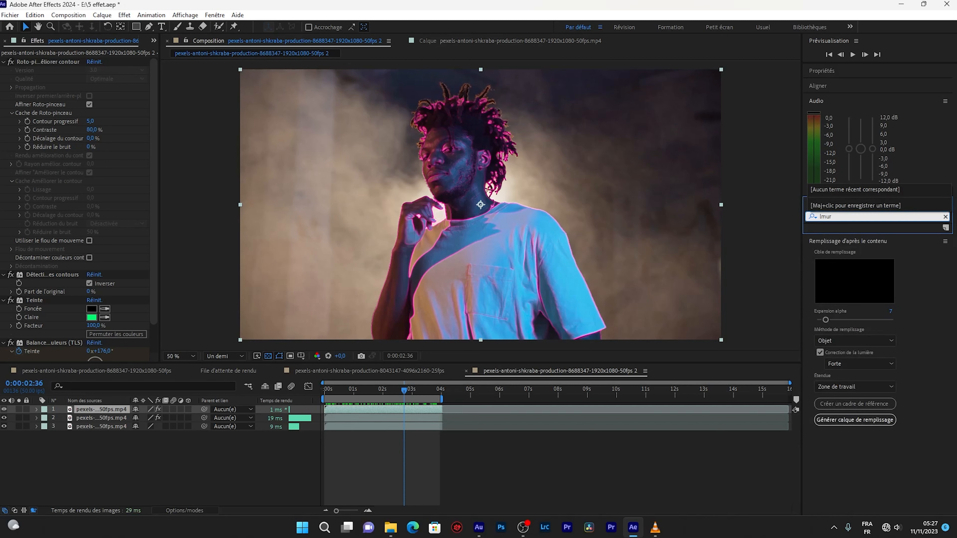
pyautogui.press('BackSpace')
pyautogui.press('BackSpace')
pyautogui.press('BackSpace')
pyautogui.write('ue')
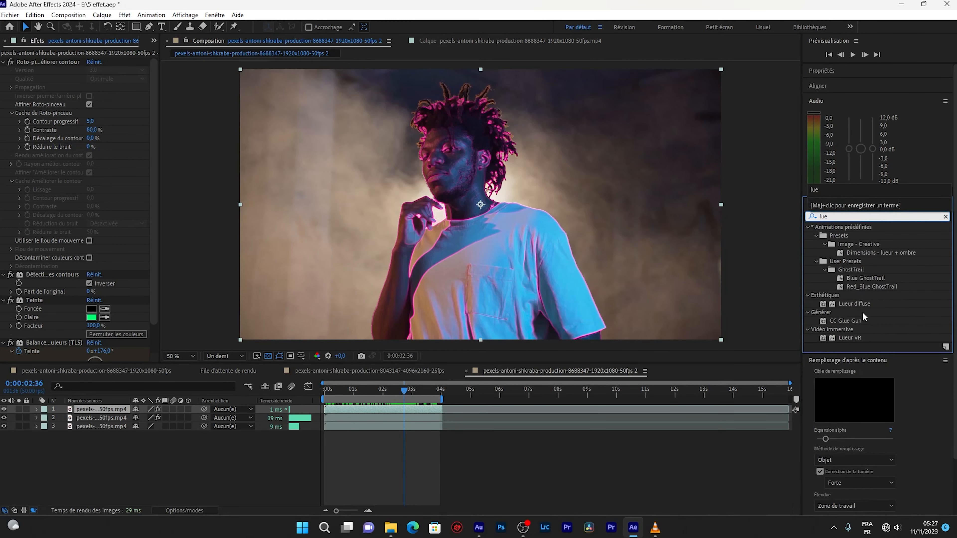
pyautogui.doubleClick(853, 304)
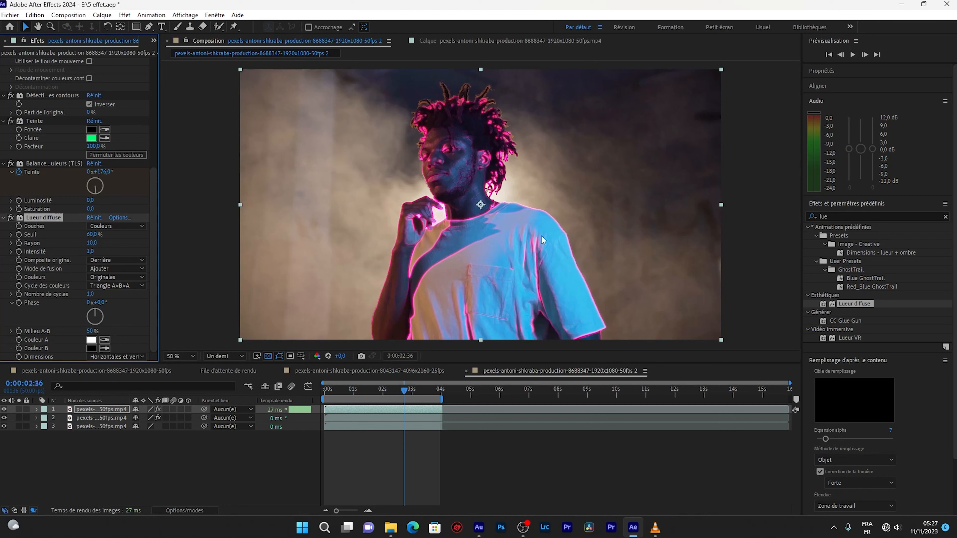
# Set the Seuil of Lueur diffuse to 70 % and scrub the timeline to check the glow.
pyautogui.click(92, 236)
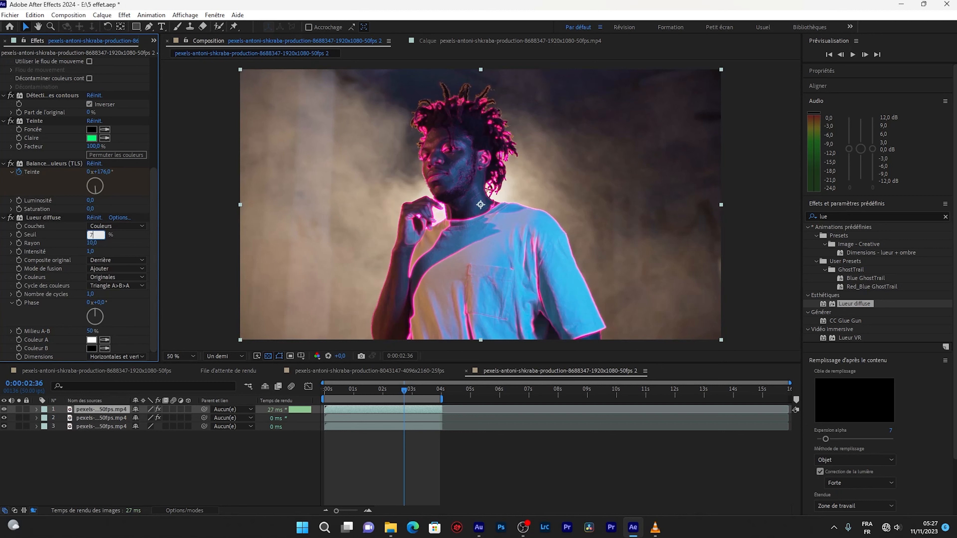
pyautogui.write('70')
pyautogui.press('Return')
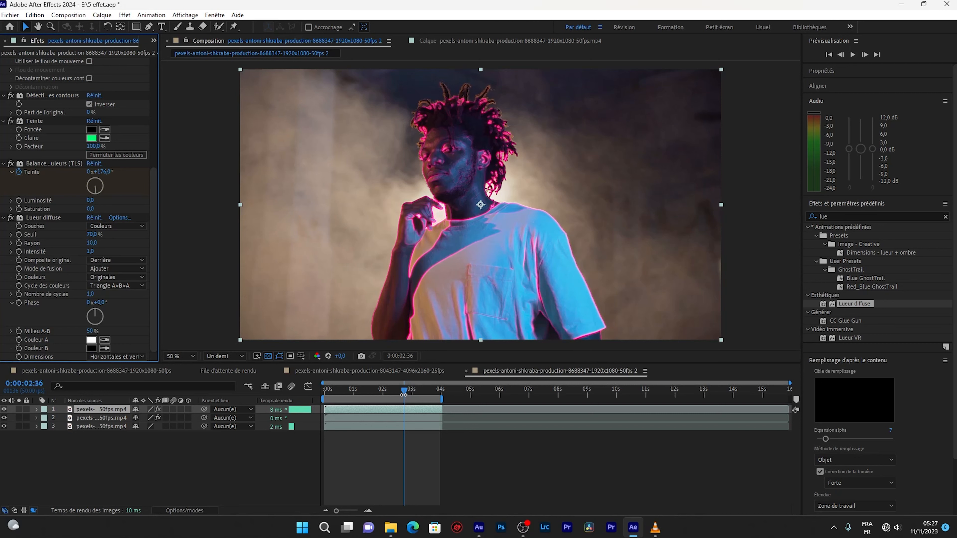
pyautogui.moveTo(401, 394); pyautogui.dragTo(392, 412)
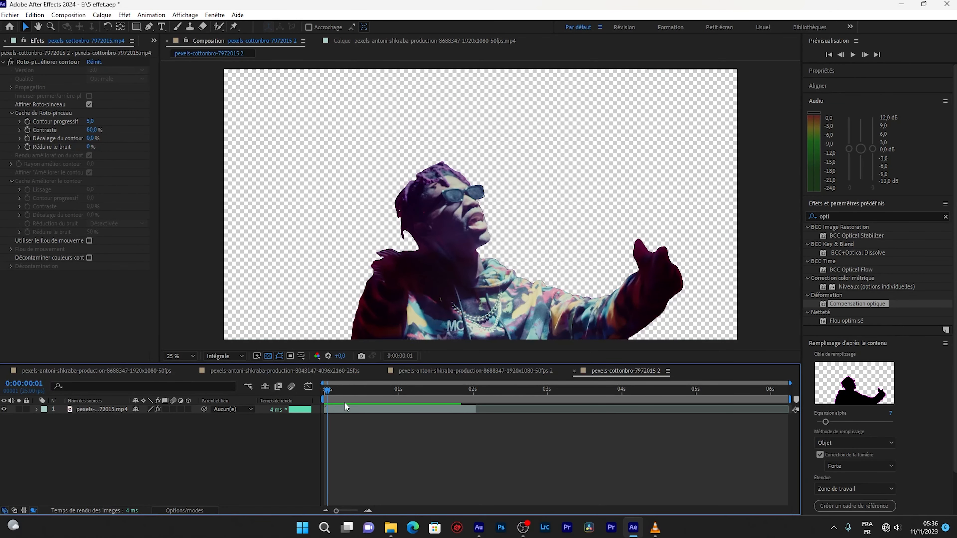
# Move to 0:00:01:04 and apply the Compensation optique effect to the cut-out man layer.
pyautogui.moveTo(332, 390); pyautogui.dragTo(416, 401)
pyautogui.click(411, 391)
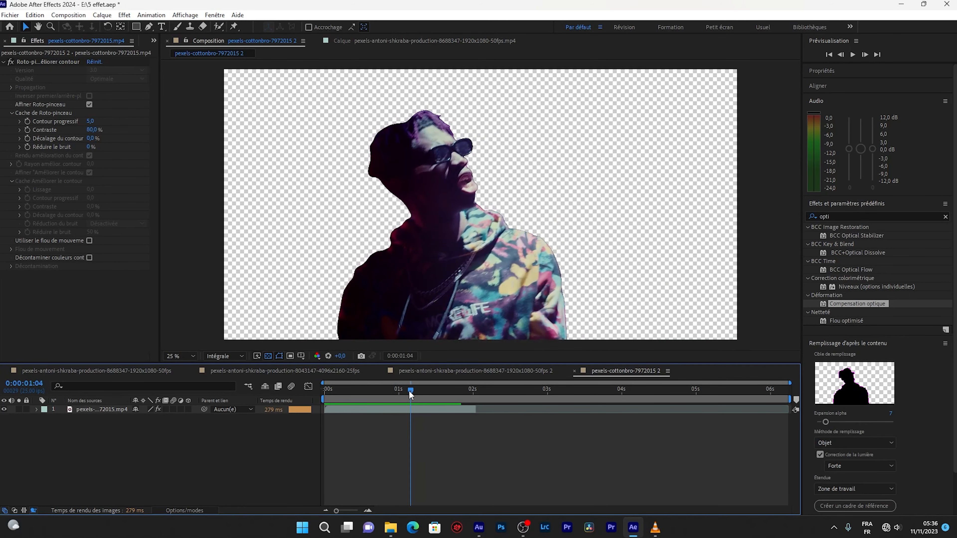
pyautogui.click(410, 412)
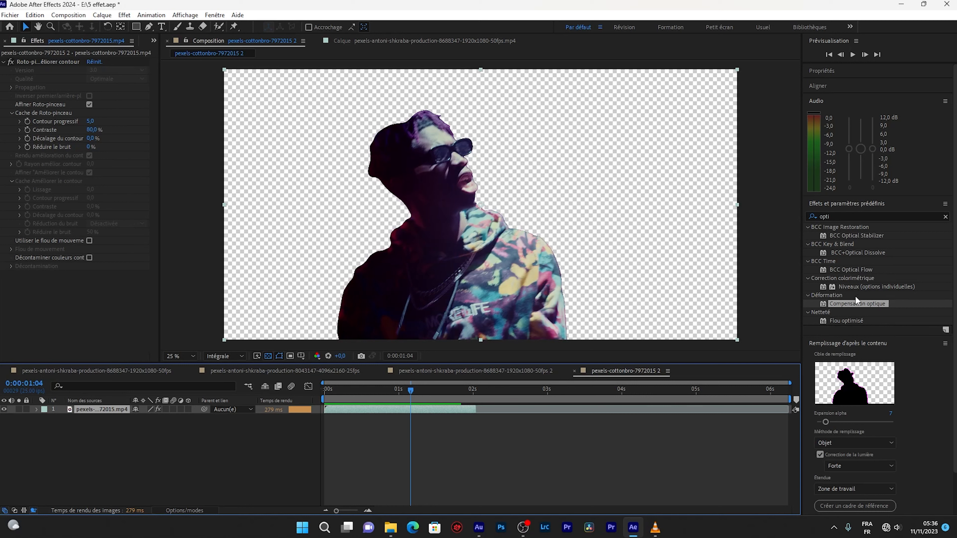
pyautogui.click(855, 304)
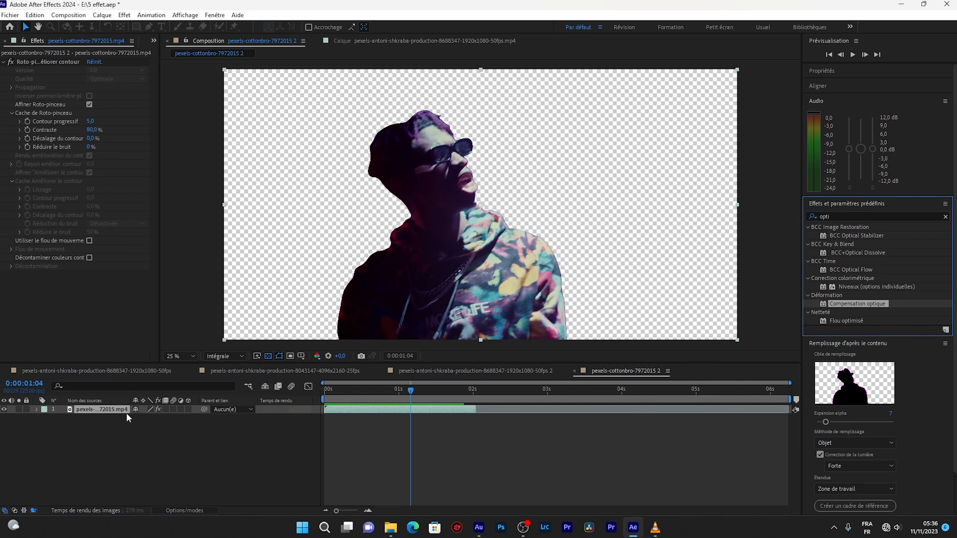
pyautogui.click(91, 411)
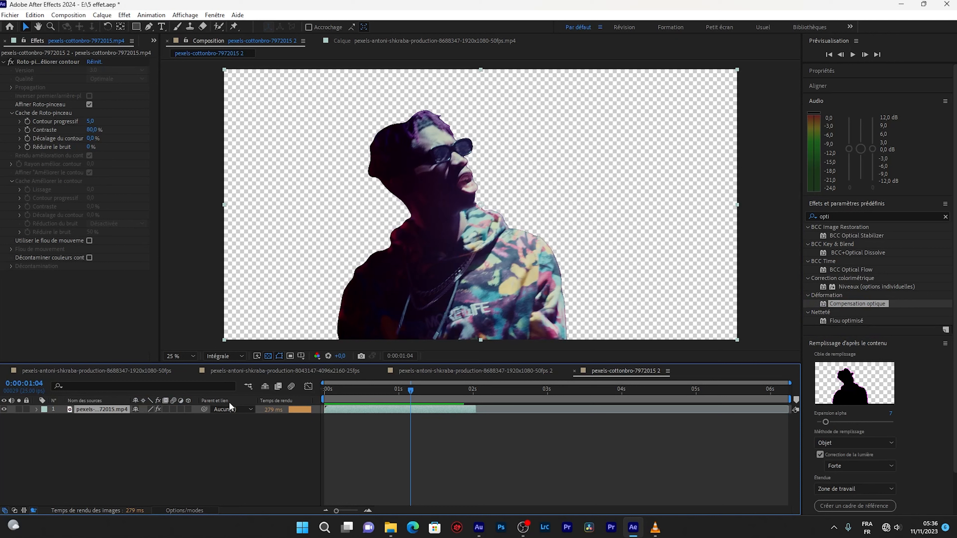
pyautogui.moveTo(863, 304); pyautogui.dragTo(114, 327)
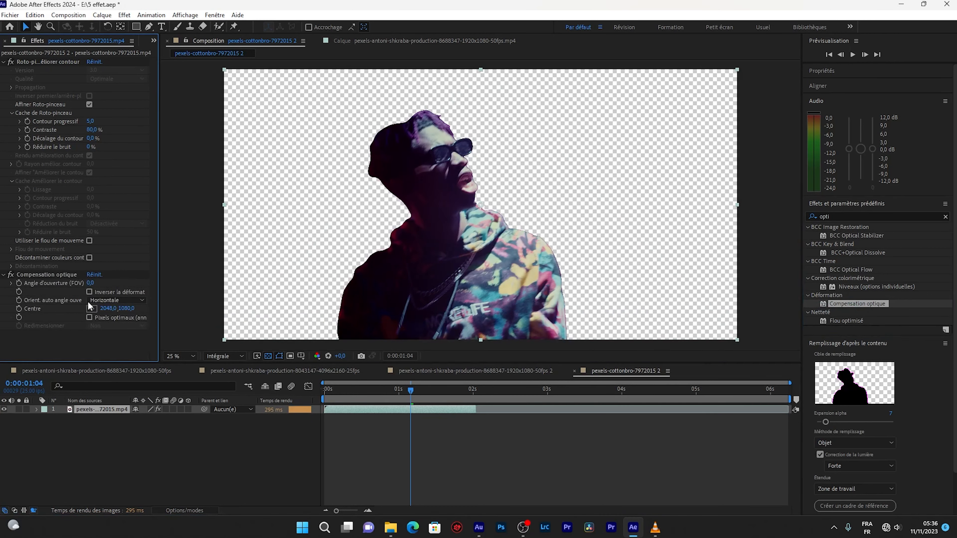
# Duplicate the cut-out man layer and select the upper copy.
pyautogui.click(98, 410)
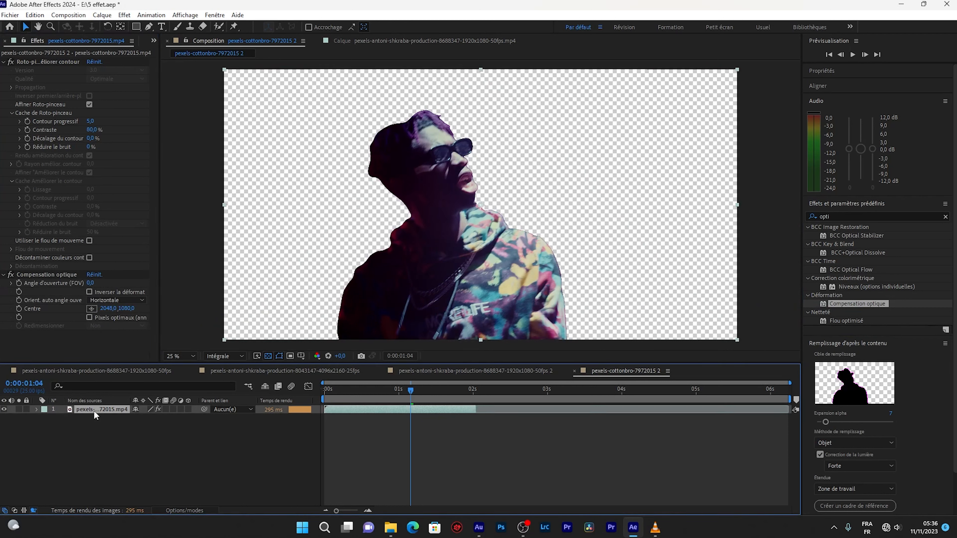
pyautogui.hotkey('ctrl', 'd')
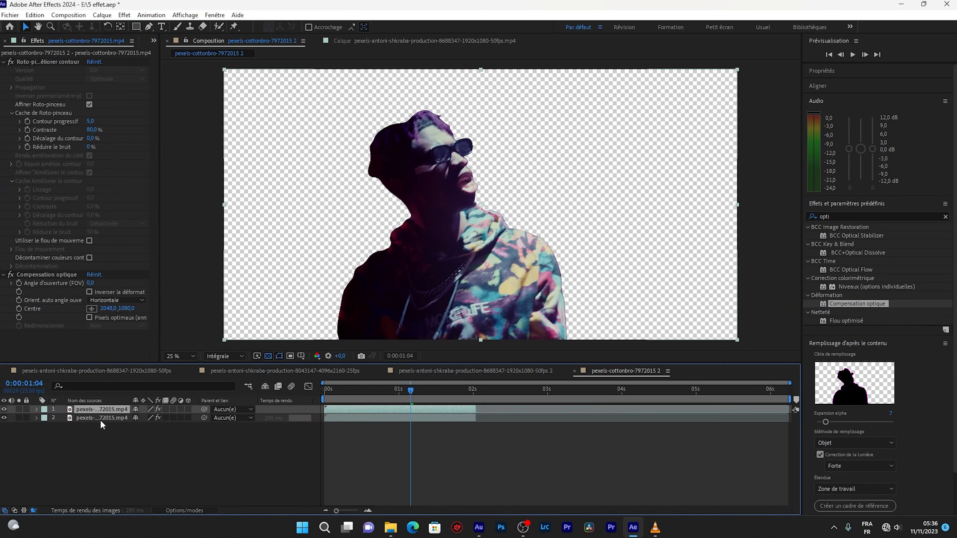
pyautogui.click(109, 440)
pyautogui.click(106, 410)
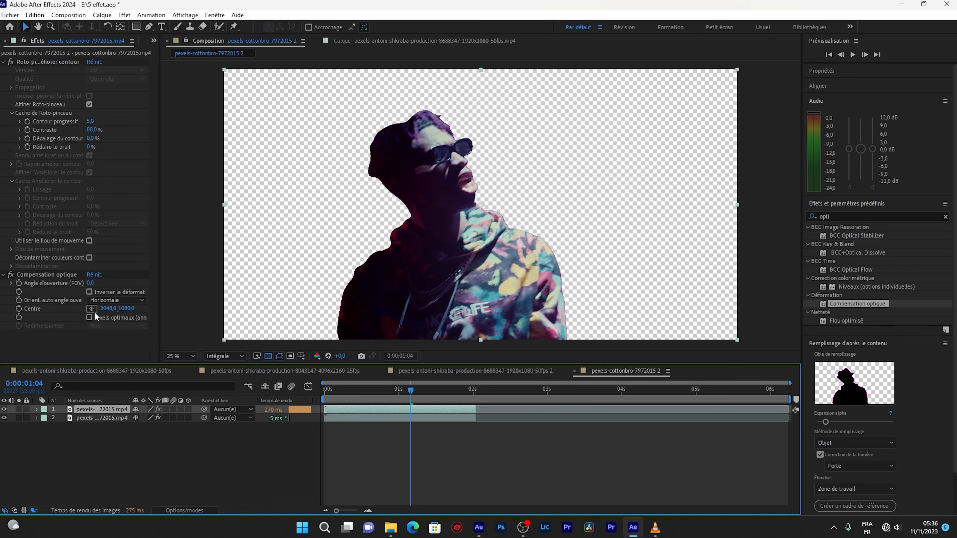
# Try an Angle d'ouverture (FOV) of 14,9 on the upper copy and set the preview resolution to Un tiers.
pyautogui.click(89, 292)
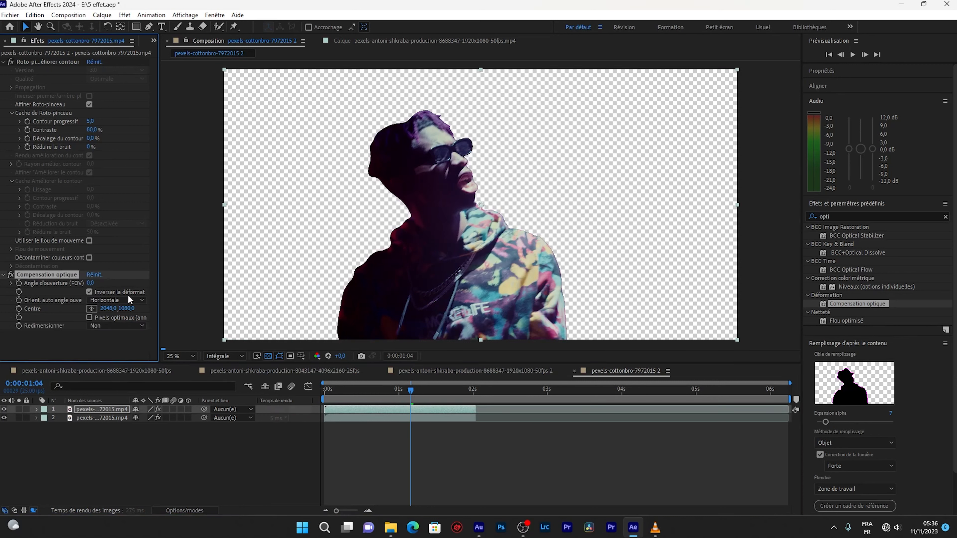
pyautogui.click(89, 292)
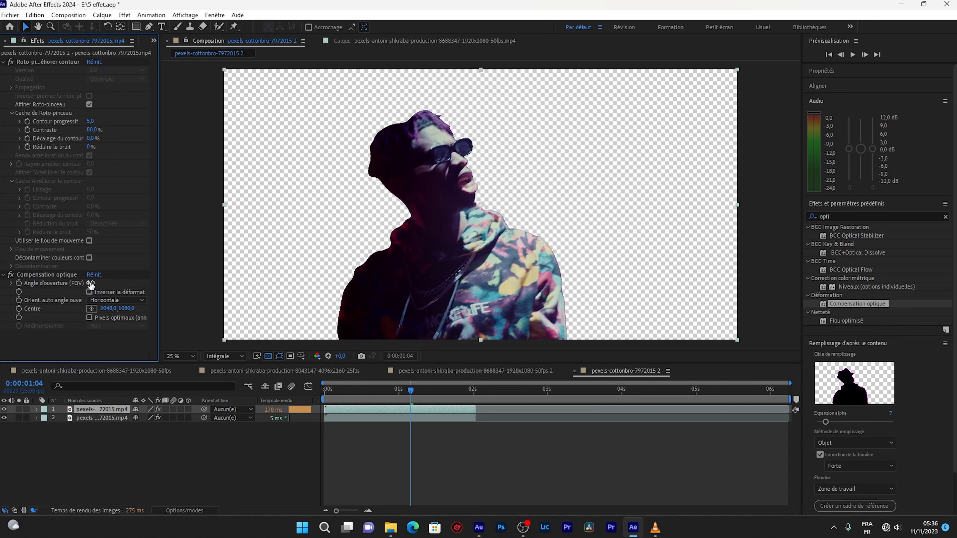
pyautogui.moveTo(90, 285); pyautogui.dragTo(165, 283)
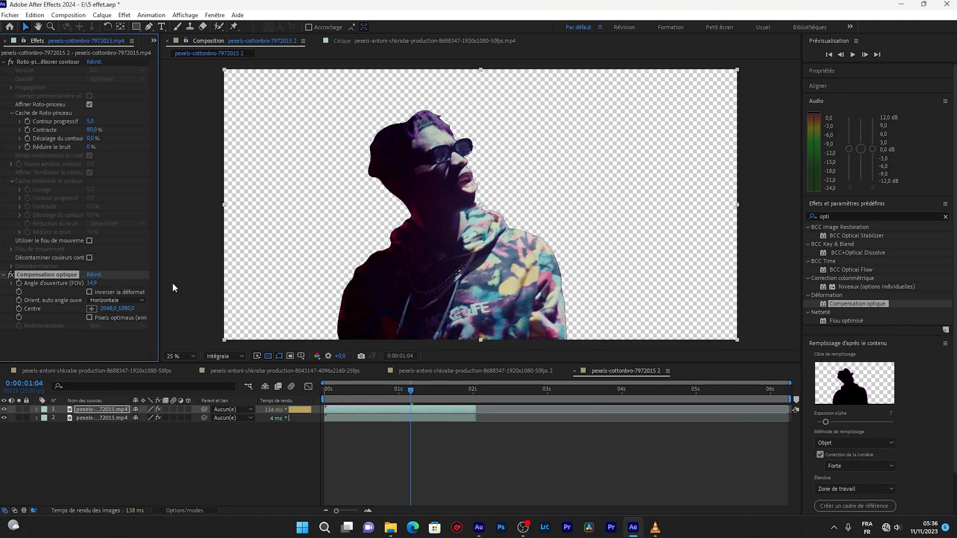
pyautogui.click(173, 283)
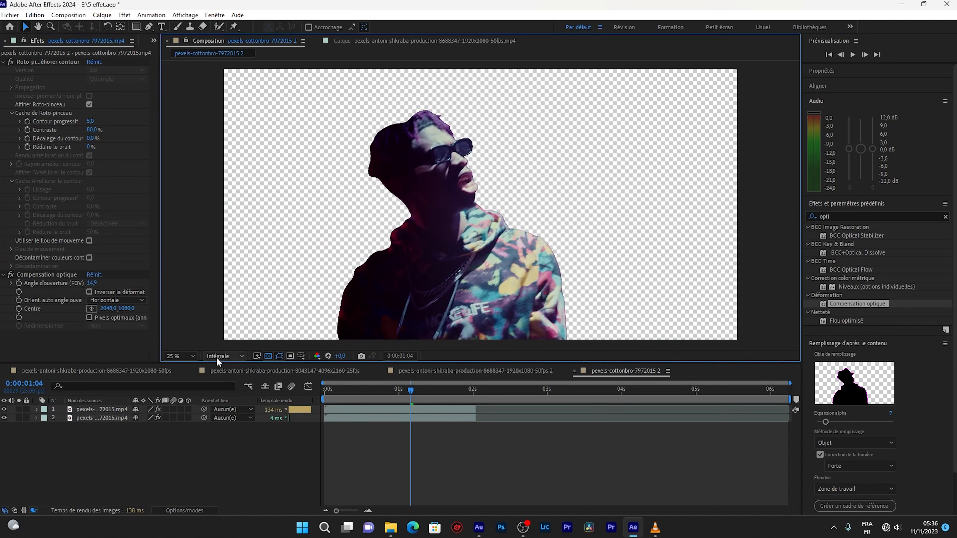
pyautogui.click(230, 357)
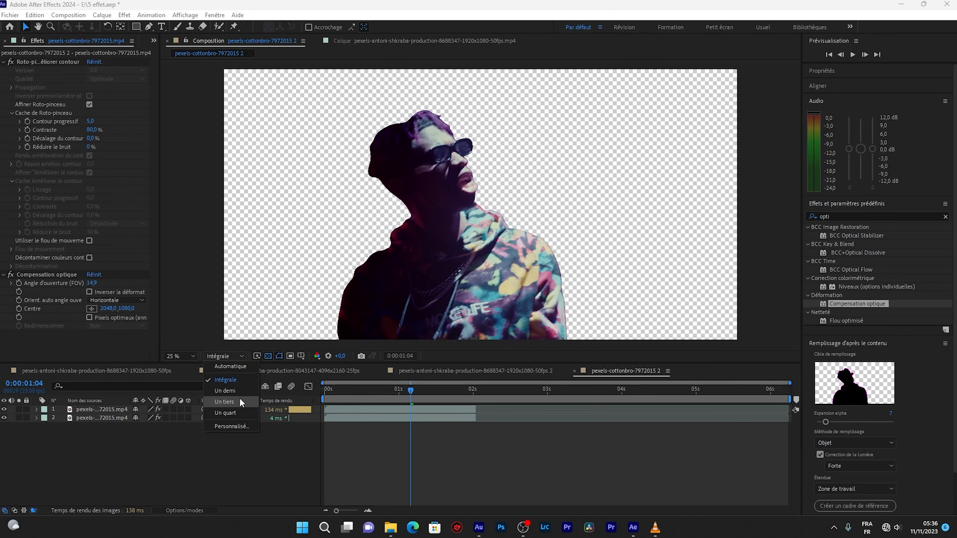
pyautogui.click(239, 402)
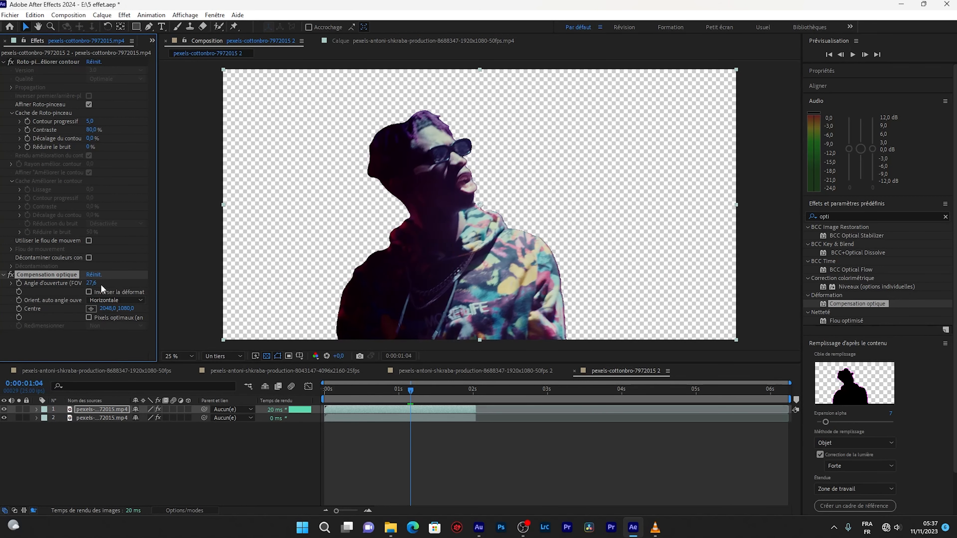
# Enable Inverser la déformation on the upper copy and raise its Angle d'ouverture (FOV) to 132,8.
pyautogui.moveTo(101, 284); pyautogui.dragTo(341, 285)
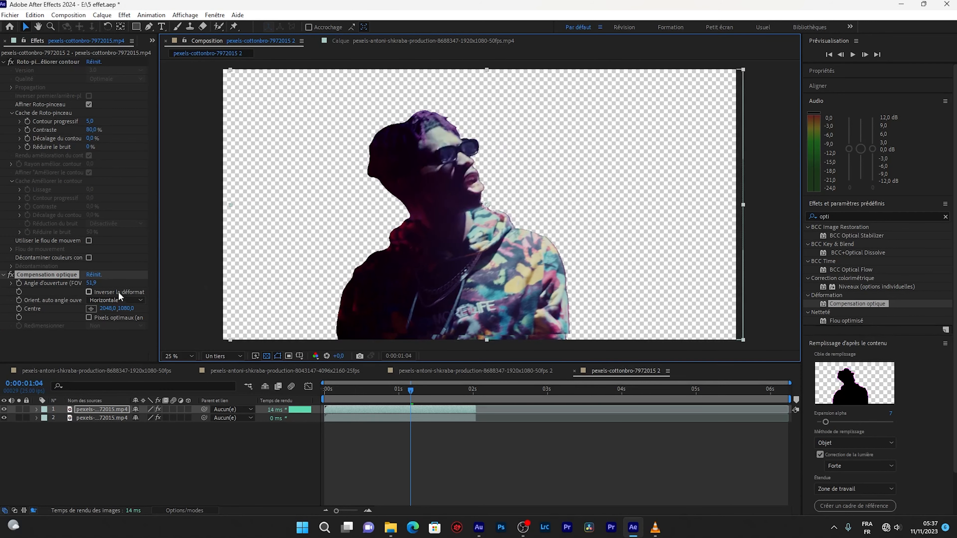
pyautogui.moveTo(91, 283); pyautogui.dragTo(172, 287)
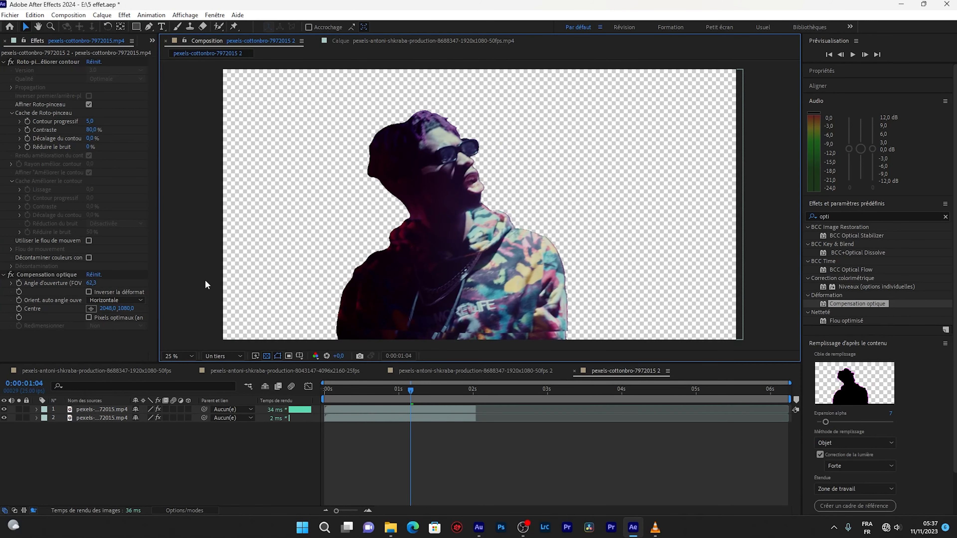
pyautogui.moveTo(93, 284); pyautogui.dragTo(256, 280)
pyautogui.click(89, 292)
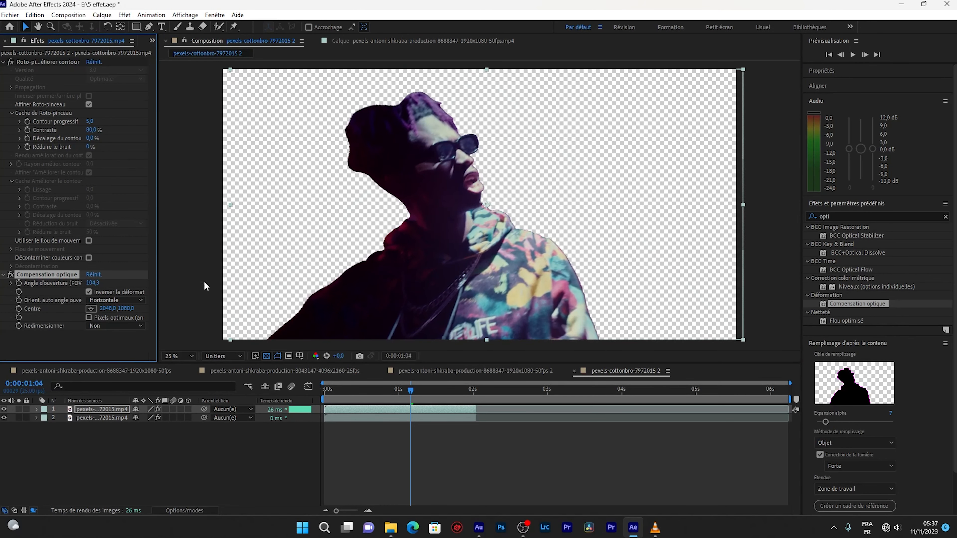
pyautogui.moveTo(93, 284); pyautogui.dragTo(239, 284)
# Animate the Angle d'ouverture (FOV) with a starting keyframe at 0:00:00:24 and a value of 0 at 0:00:01:12.
pyautogui.moveTo(411, 390); pyautogui.dragTo(396, 394)
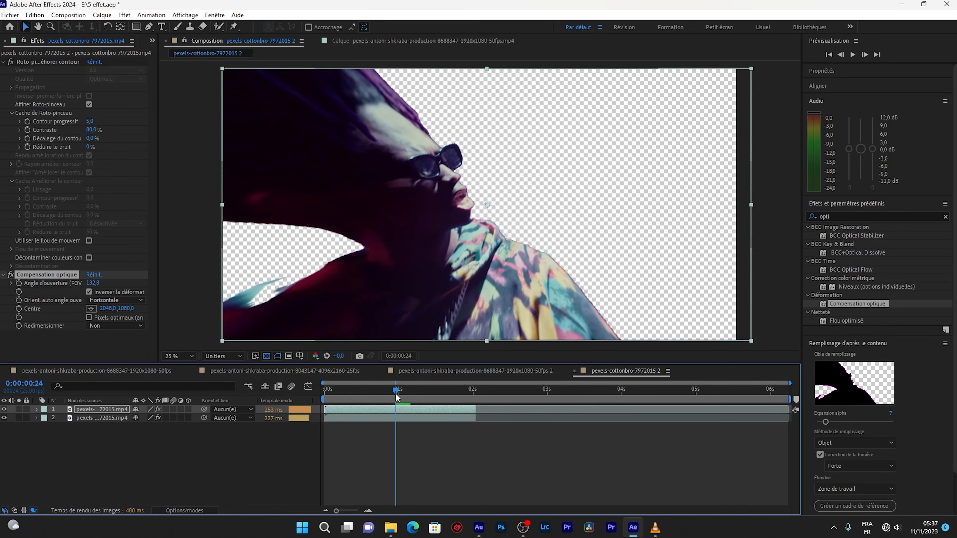
pyautogui.click(19, 283)
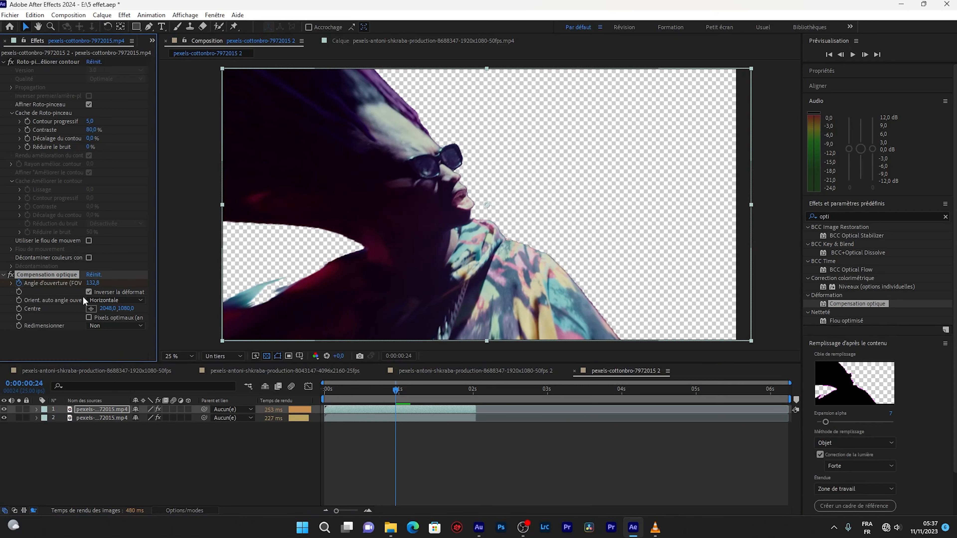
pyautogui.moveTo(400, 393); pyautogui.dragTo(431, 398)
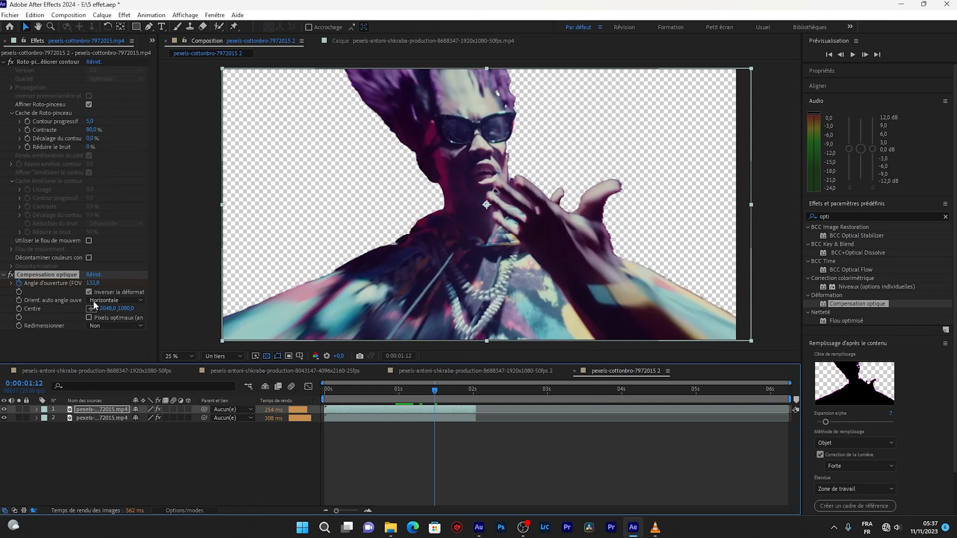
pyautogui.click(93, 283)
pyautogui.write('0')
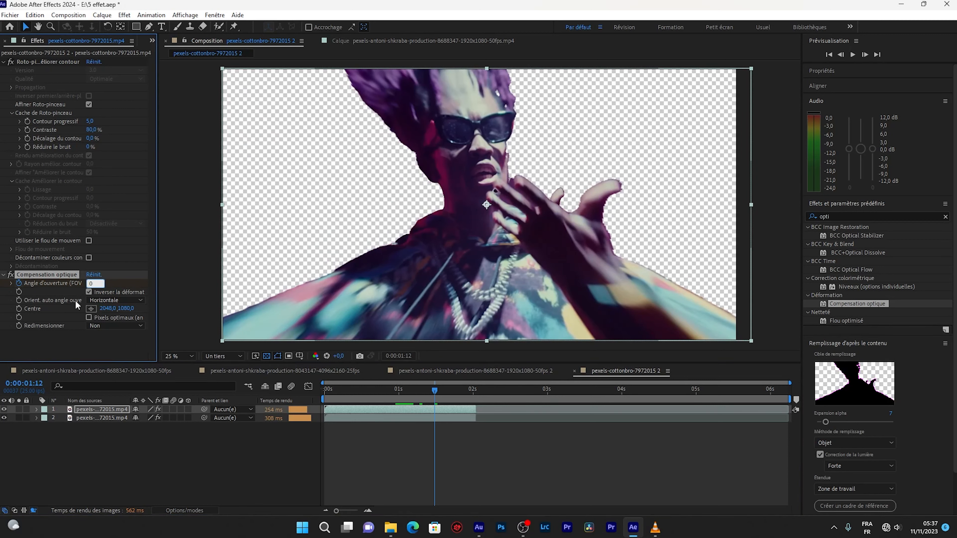
pyautogui.press('Return')
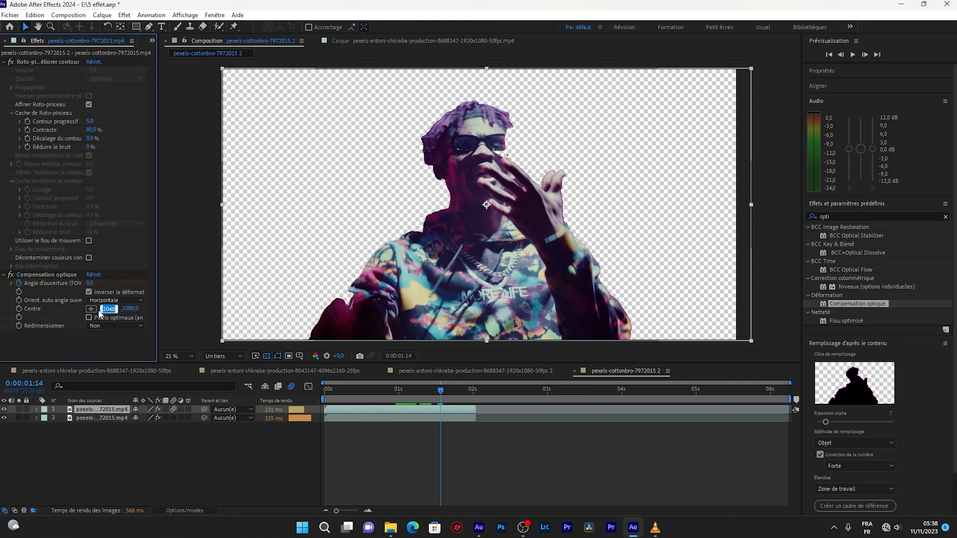
# Place the Centre of Compensation optique on the man's forehead, at about 1982,1, 452,6.
pyautogui.click(91, 308)
pyautogui.click(494, 219)
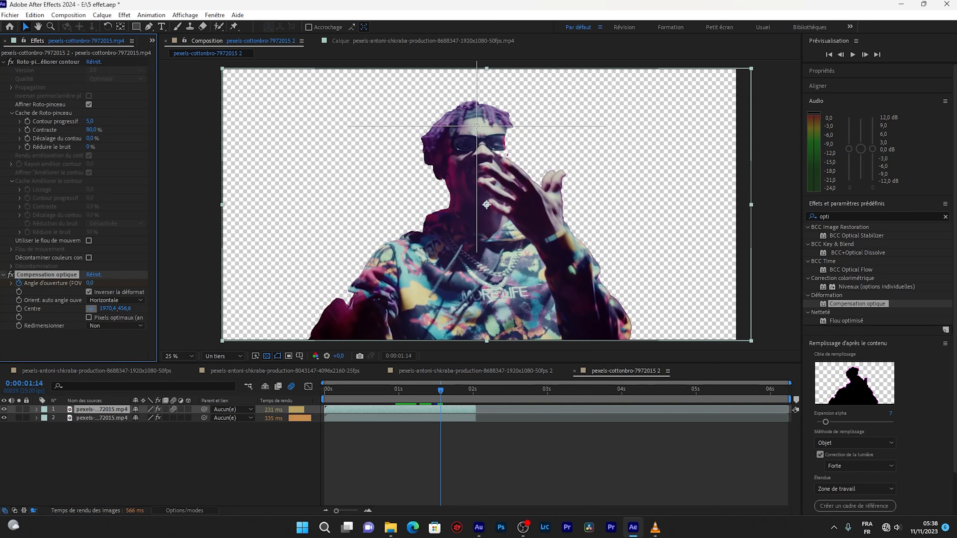
pyautogui.click(478, 125)
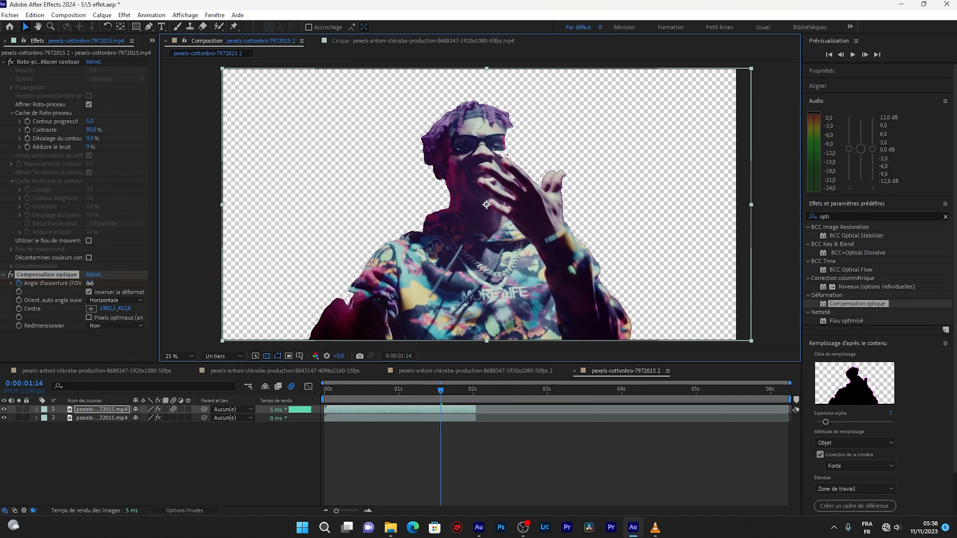
# Raise the Angle d'ouverture (FOV) at 0:00:01:14 with the distortion inverted, and preview the animation.
pyautogui.moveTo(90, 284); pyautogui.dragTo(358, 283)
pyautogui.click(89, 292)
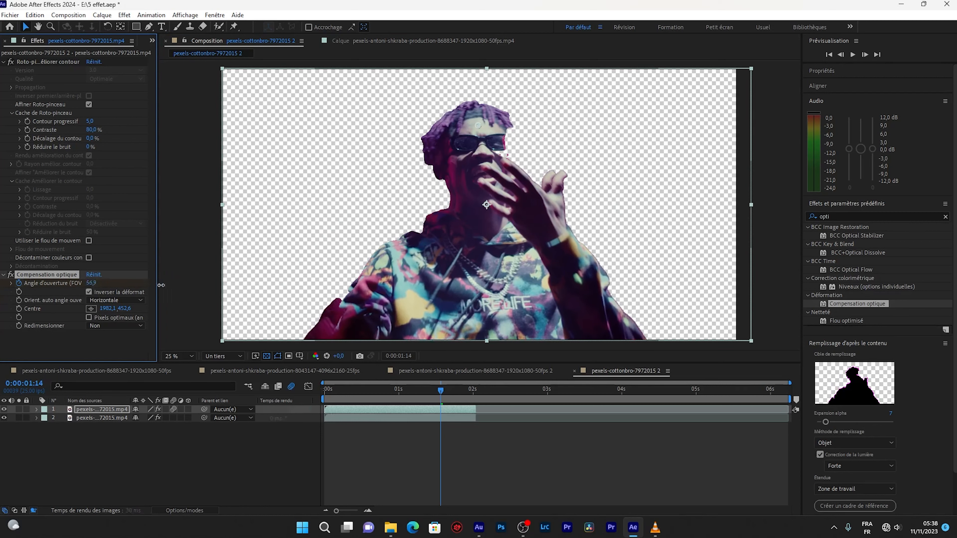
pyautogui.moveTo(92, 284); pyautogui.dragTo(250, 287)
pyautogui.press('space')
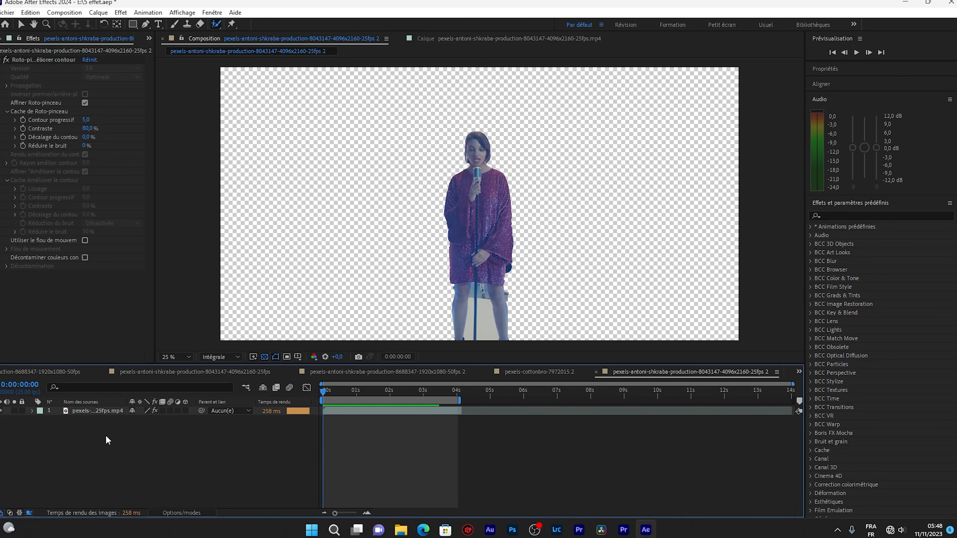
# Duplicate the cut-out singer layer twice and select the middle copy.
pyautogui.click(104, 413)
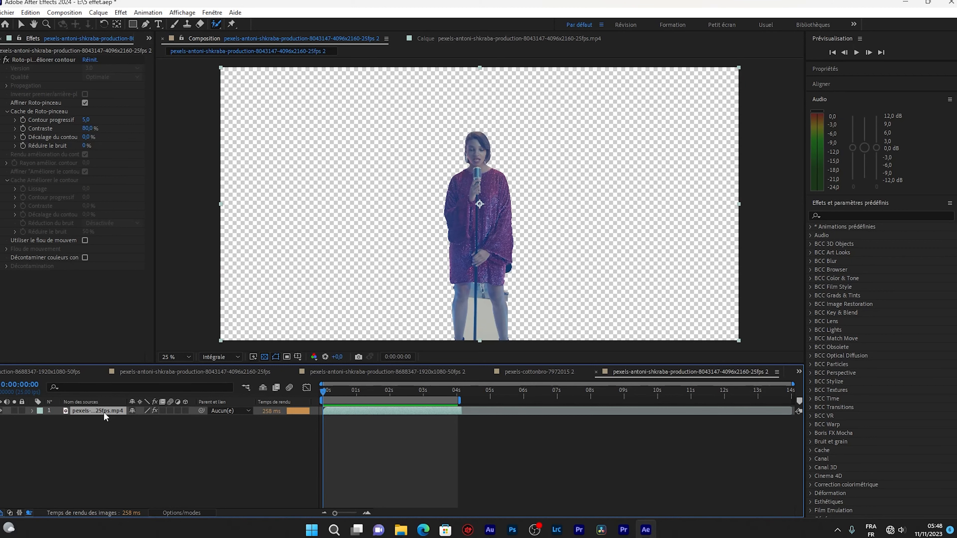
pyautogui.hotkey('ctrl', 'd')
pyautogui.hotkey('ctrl', 'd')
pyautogui.click(112, 420)
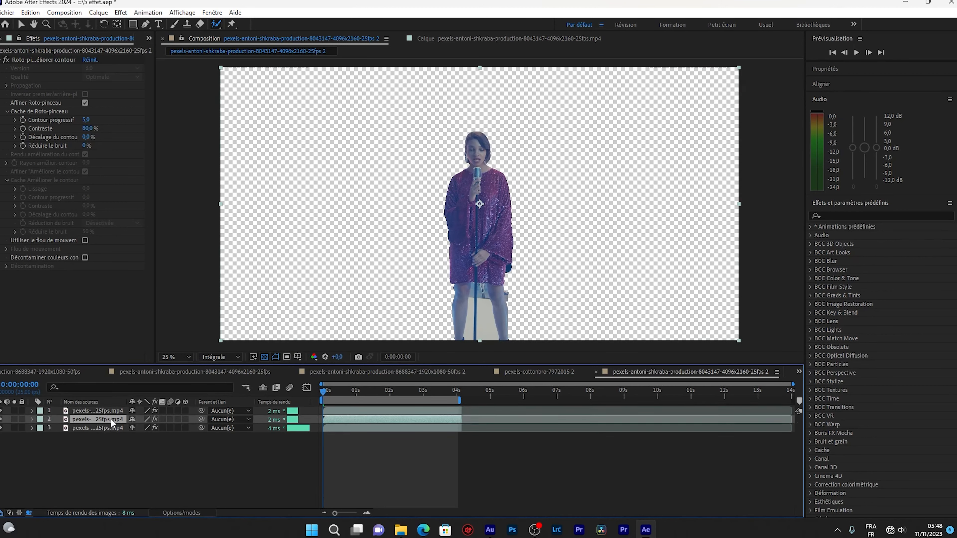
# Apply the LiquidAura (Rainbow) user preset from LiquidAuraPack to the middle singer layer and return to the composition view.
pyautogui.click(811, 227)
pyautogui.click(820, 244)
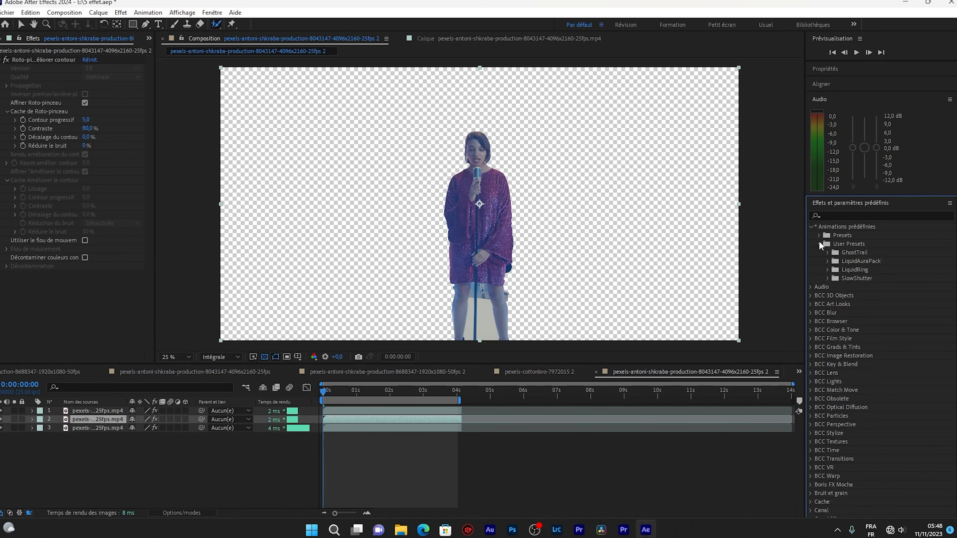
pyautogui.click(828, 261)
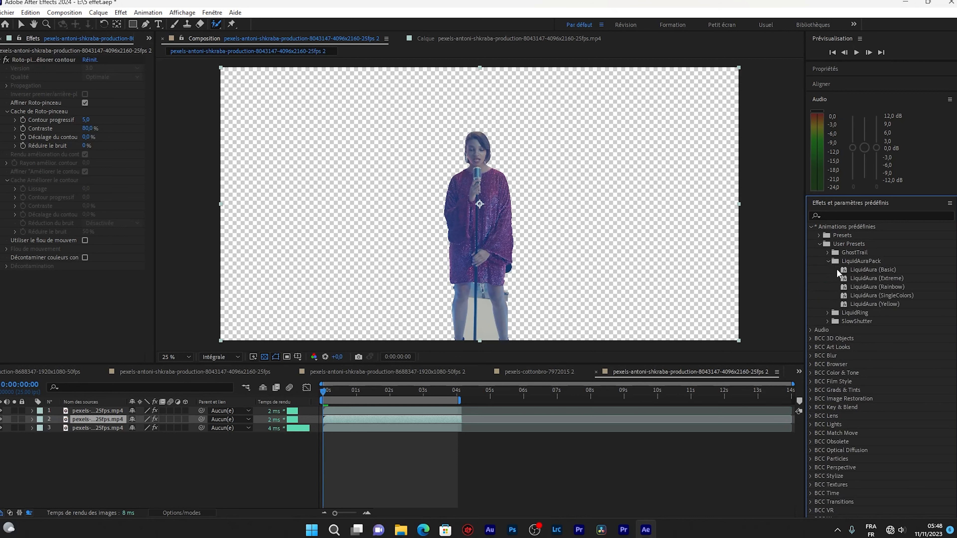
pyautogui.moveTo(874, 288); pyautogui.dragTo(106, 420)
pyautogui.doubleClick(98, 419)
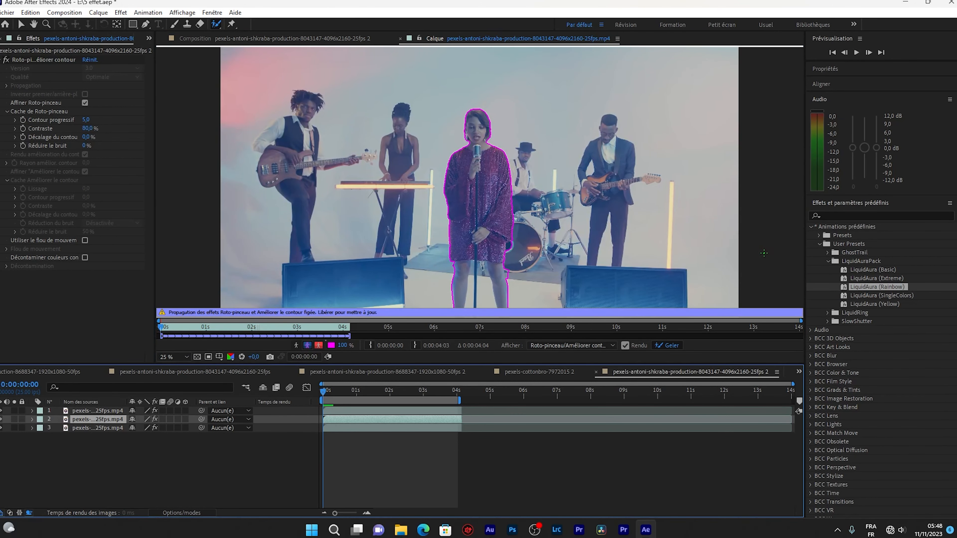
pyautogui.moveTo(869, 289)
pyautogui.mouseDown()
pyautogui.moveTo(490, 321)
pyautogui.moveTo(230, 308)
pyautogui.moveTo(175, 214)
pyautogui.mouseUp()
pyautogui.click(22, 26)
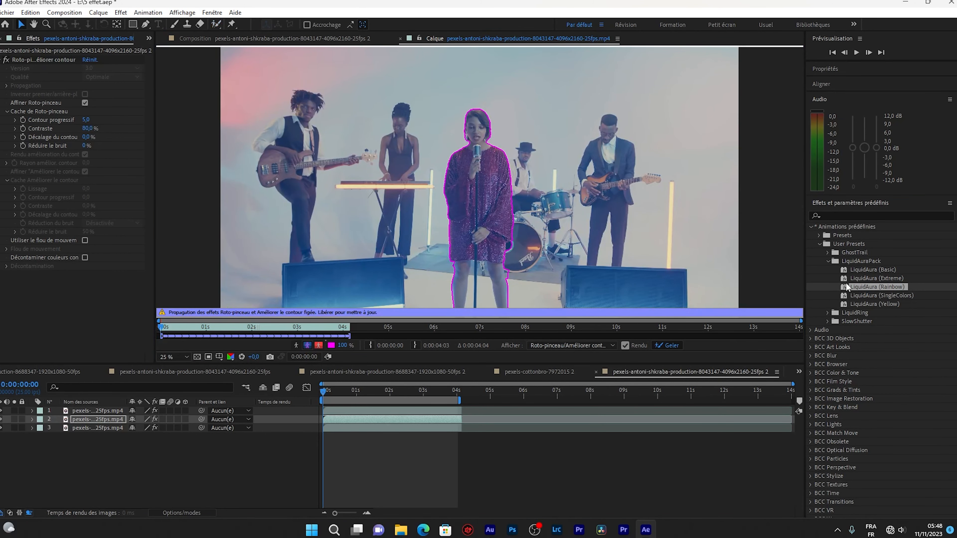
pyautogui.click(308, 38)
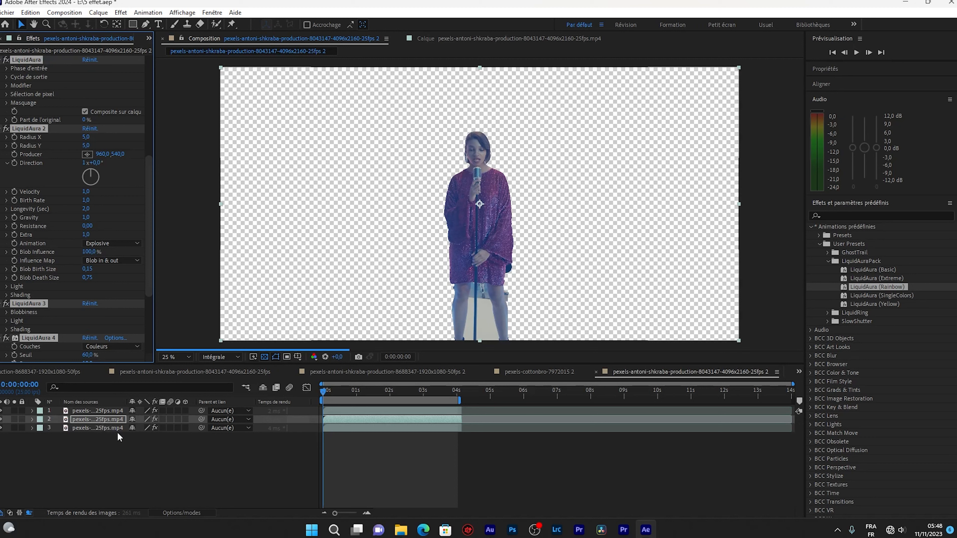
# Select the lowest singer layer and scrub the timeline to check the yellow aura around the singer.
pyautogui.click(90, 428)
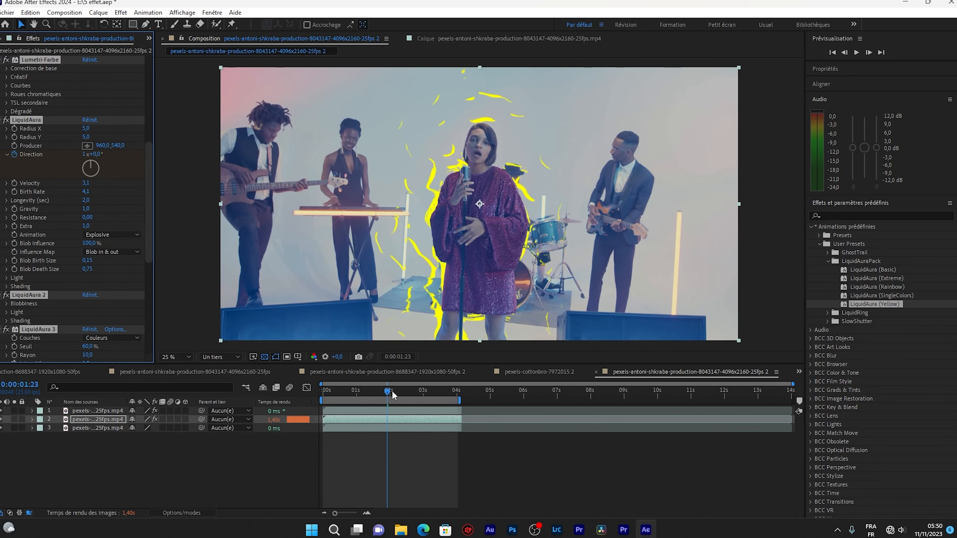
pyautogui.moveTo(388, 394); pyautogui.dragTo(439, 405)
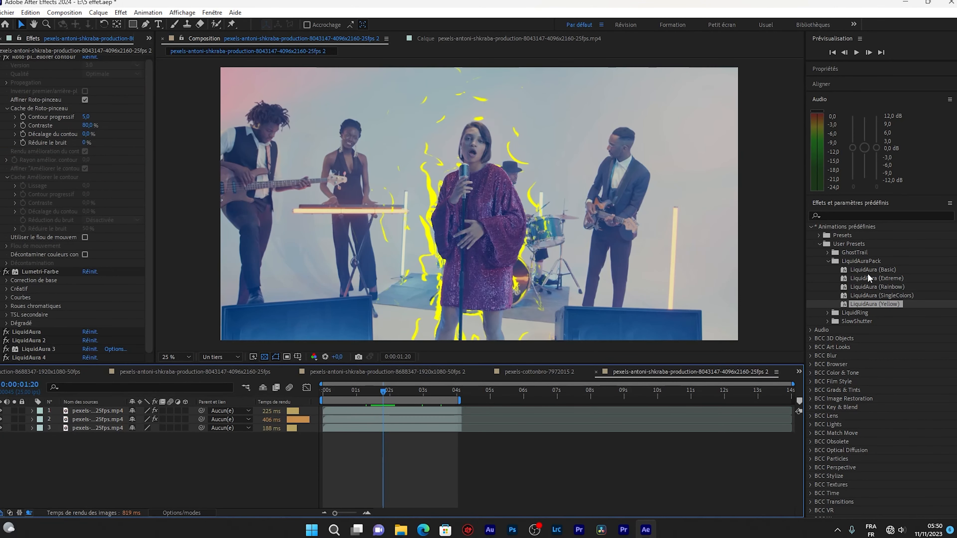
pyautogui.moveTo(382, 392); pyautogui.dragTo(387, 413)
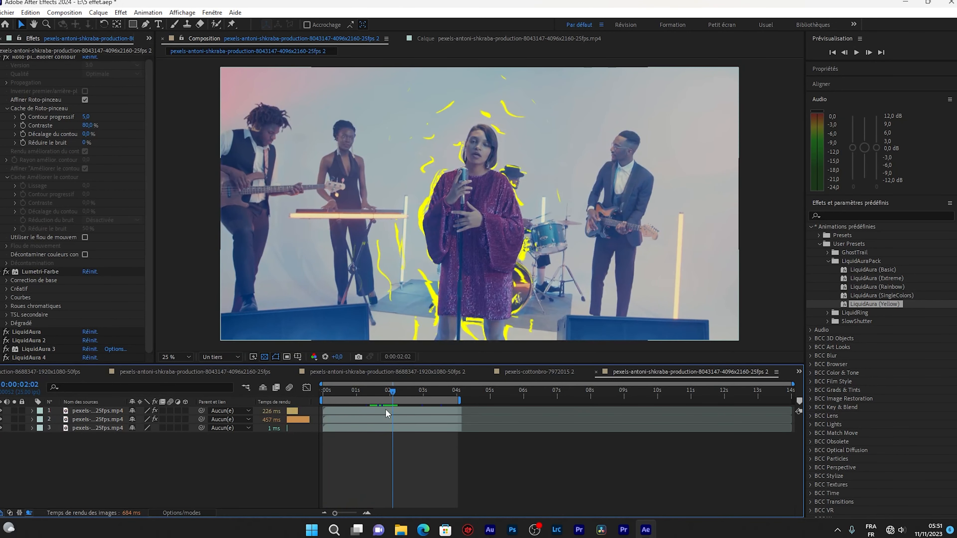